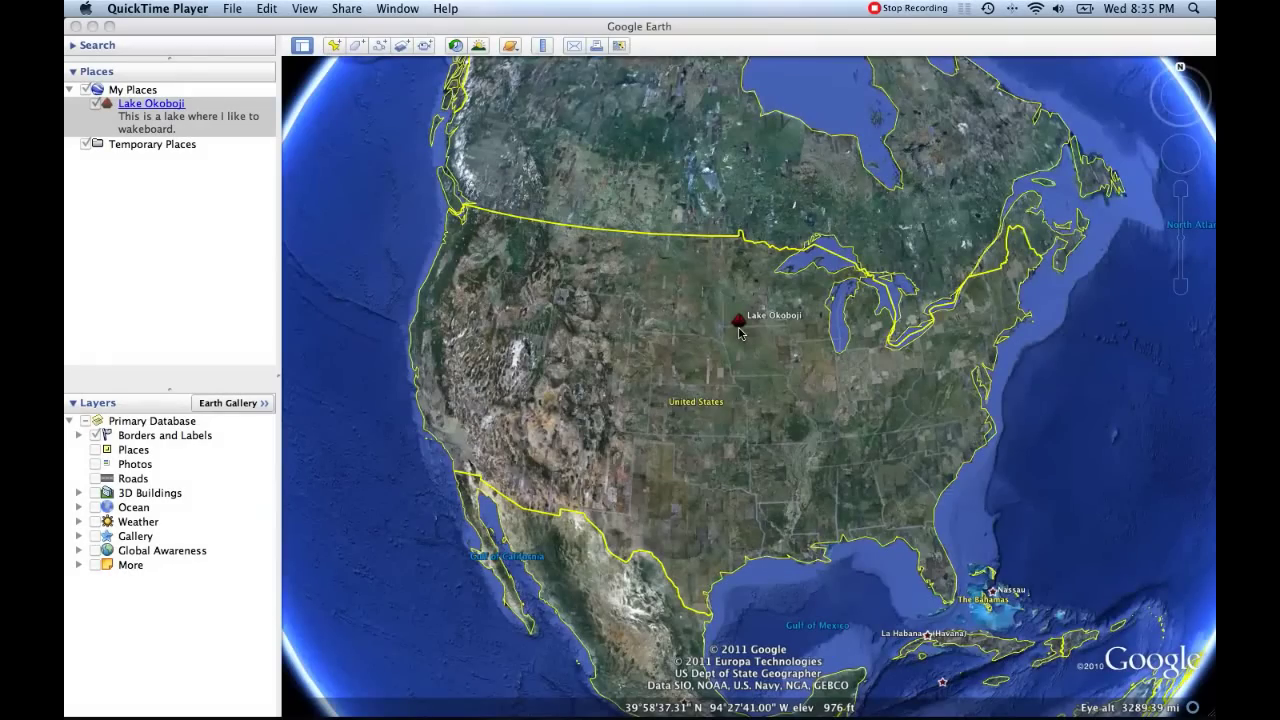
# - Zoom in from the globe toward the Lake Okoboji placemark in northwestern Iowa
pyautogui.scroll(3, 740, 332)
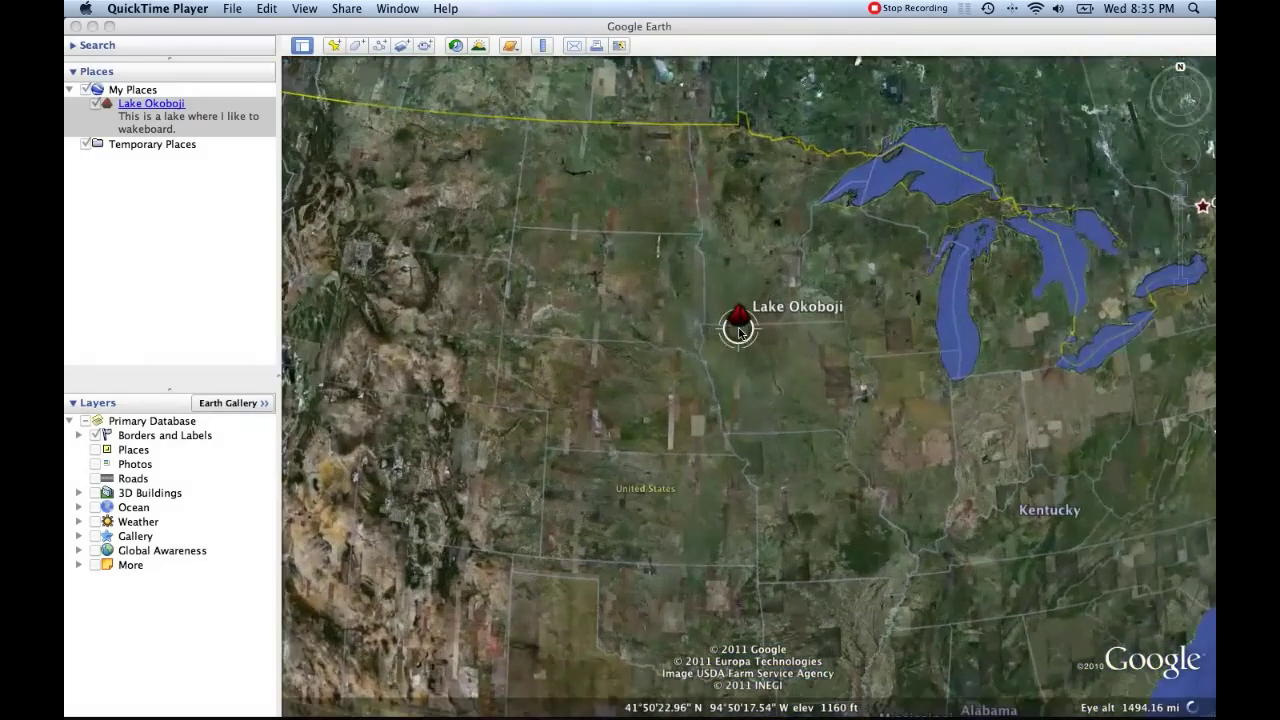
pyautogui.scroll(2, 740, 332)
pyautogui.scroll(2, 740, 332)
pyautogui.scroll(3, 738, 326)
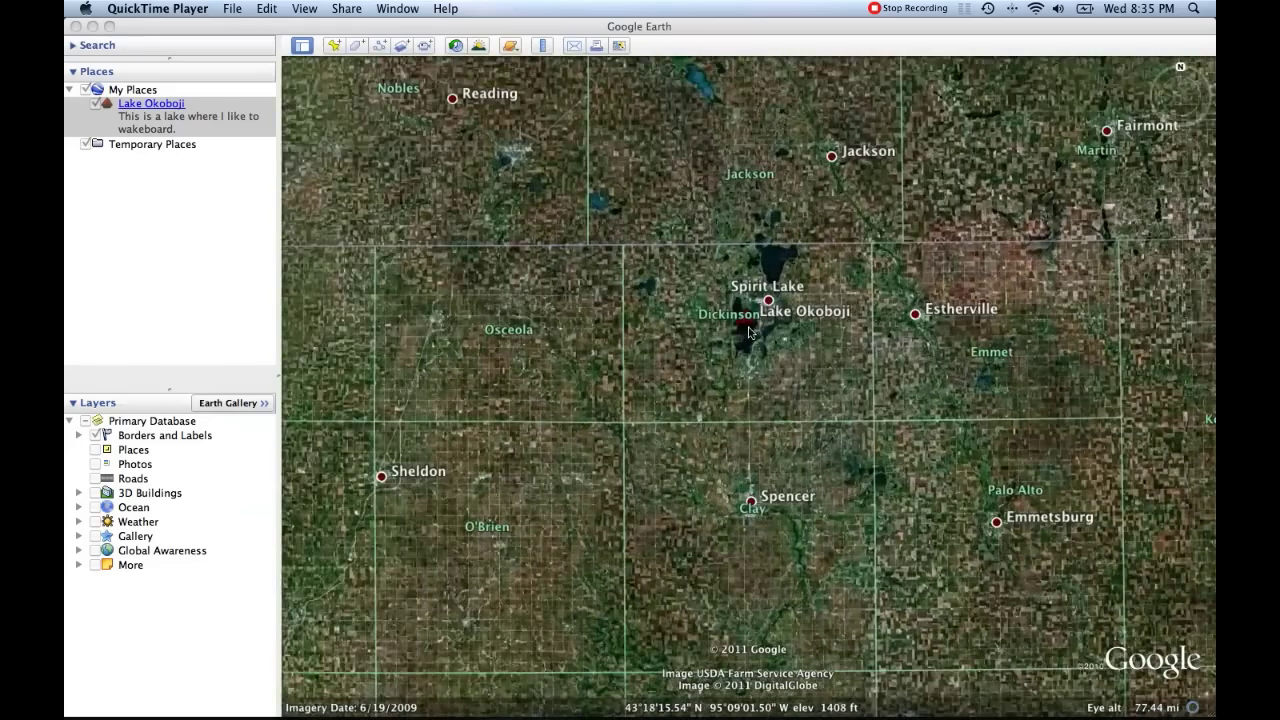
pyautogui.scroll(3, 745, 335)
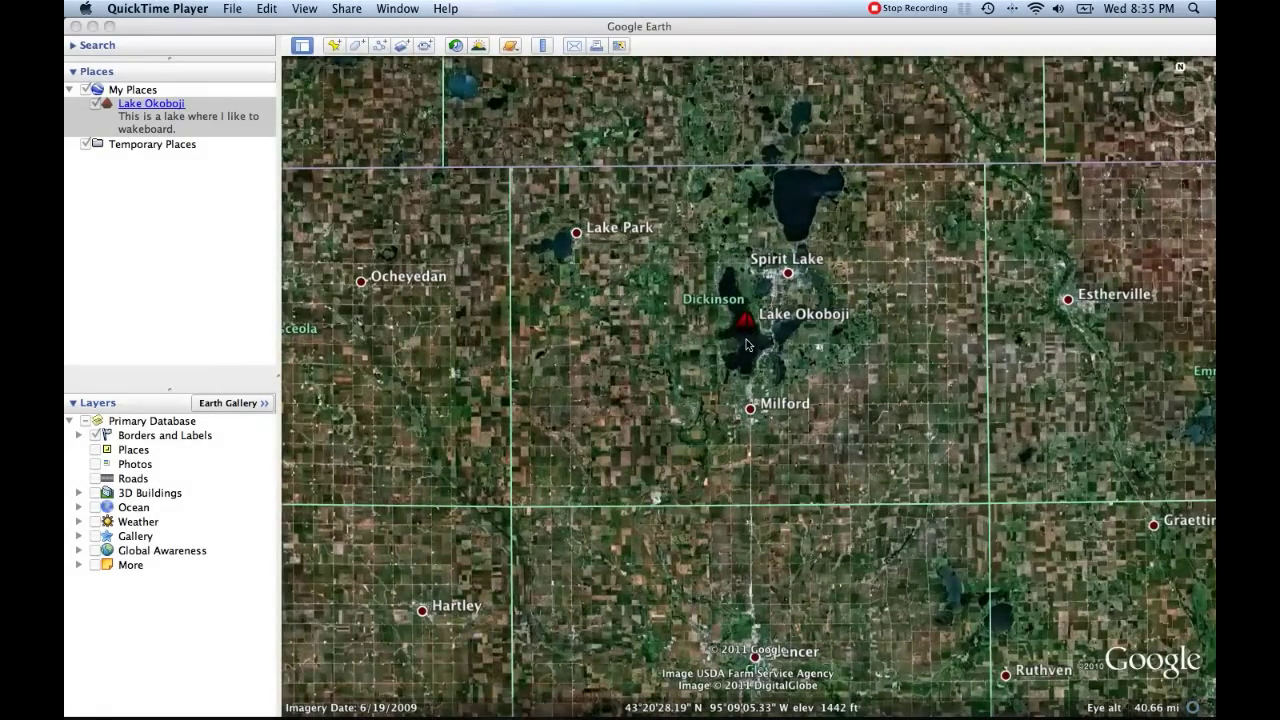
pyautogui.scroll(2, 746, 342)
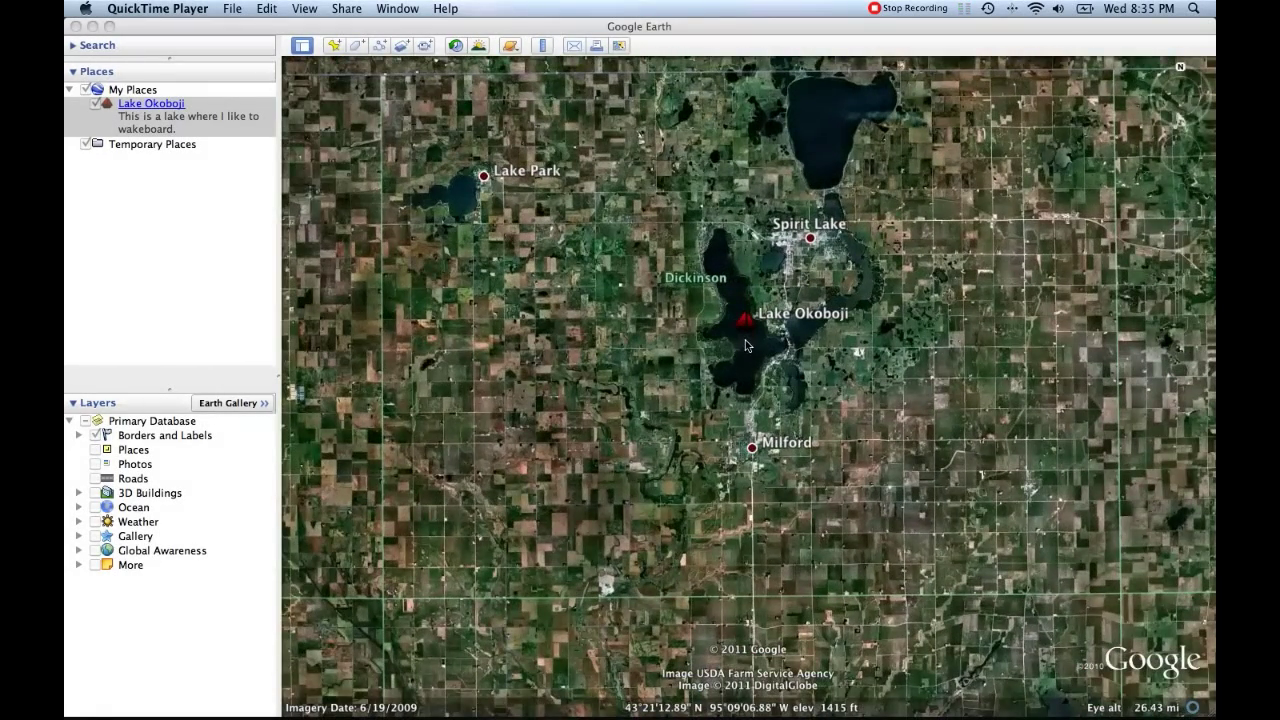
pyautogui.scroll(2, 745, 345)
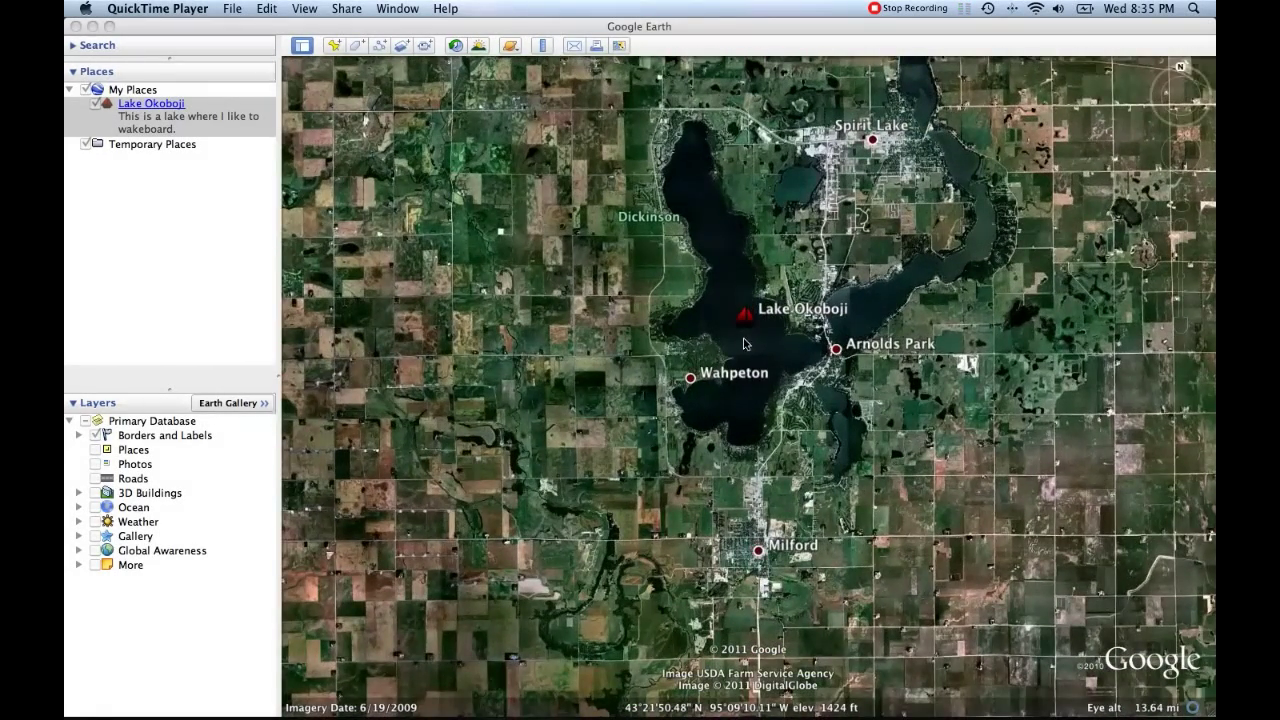
pyautogui.scroll(2, 782, 230)
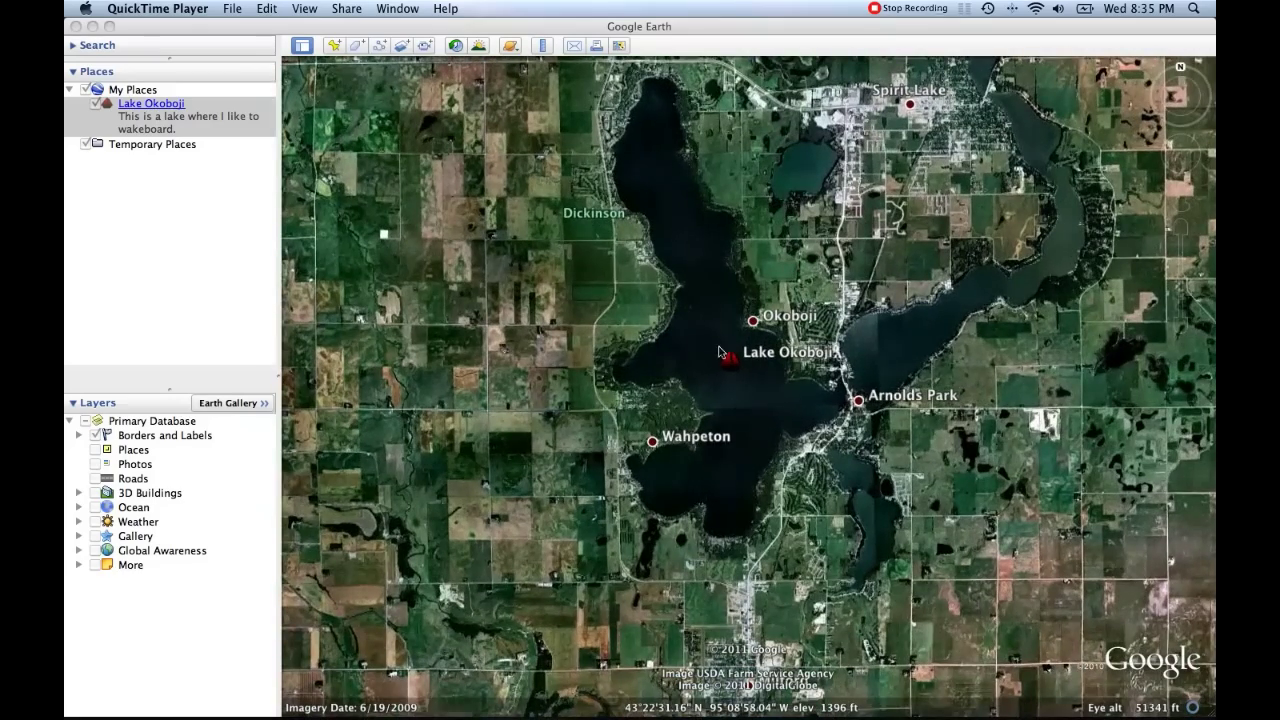
pyautogui.click(778, 238)
# - Recentre the map and zoom closer on Lake Okoboji, Spirit Lake, Wahpeton and Milford
pyautogui.scroll(-2, 732, 352)
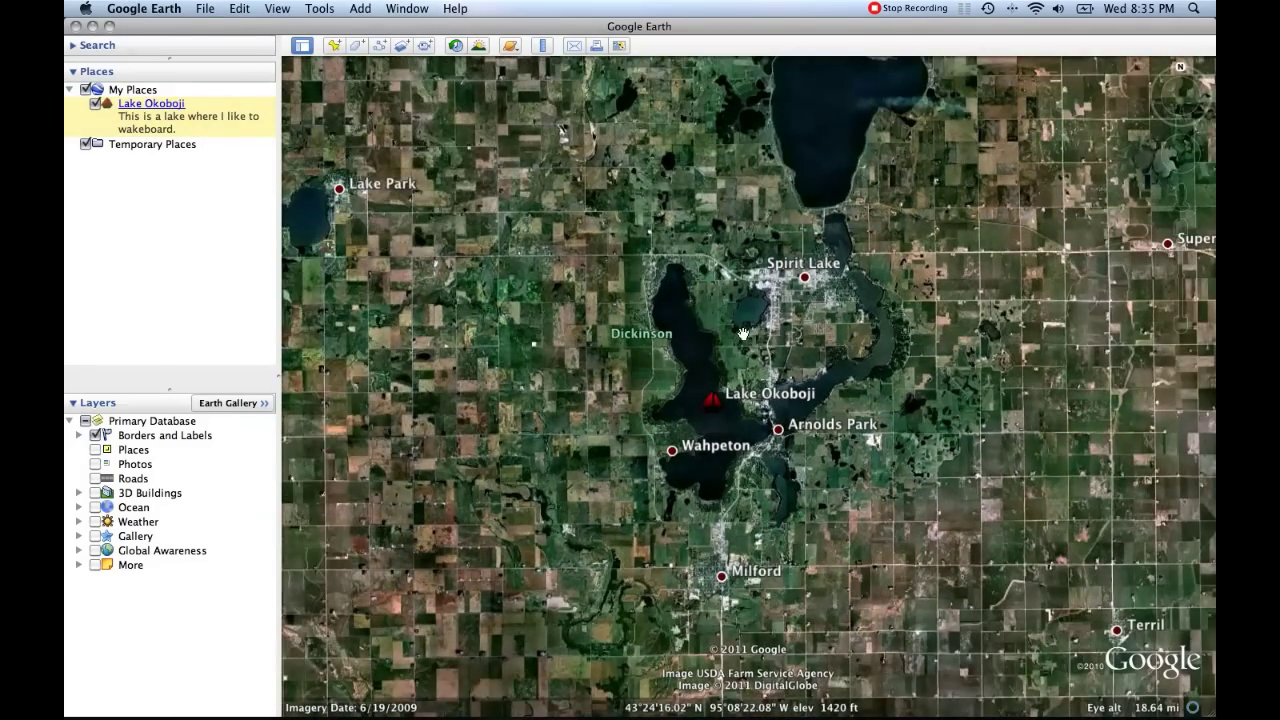
pyautogui.moveTo(743, 333); pyautogui.dragTo(741, 330)
pyautogui.scroll(-3, 738, 330)
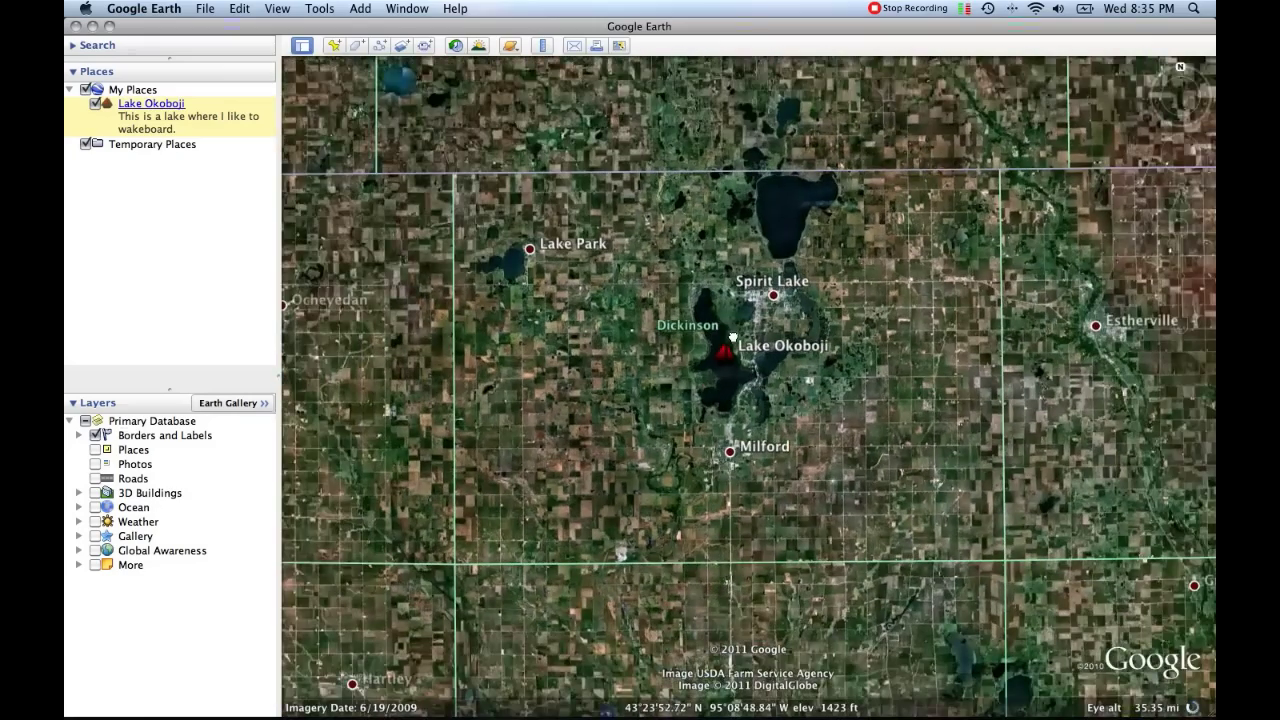
pyautogui.scroll(3, 732, 320)
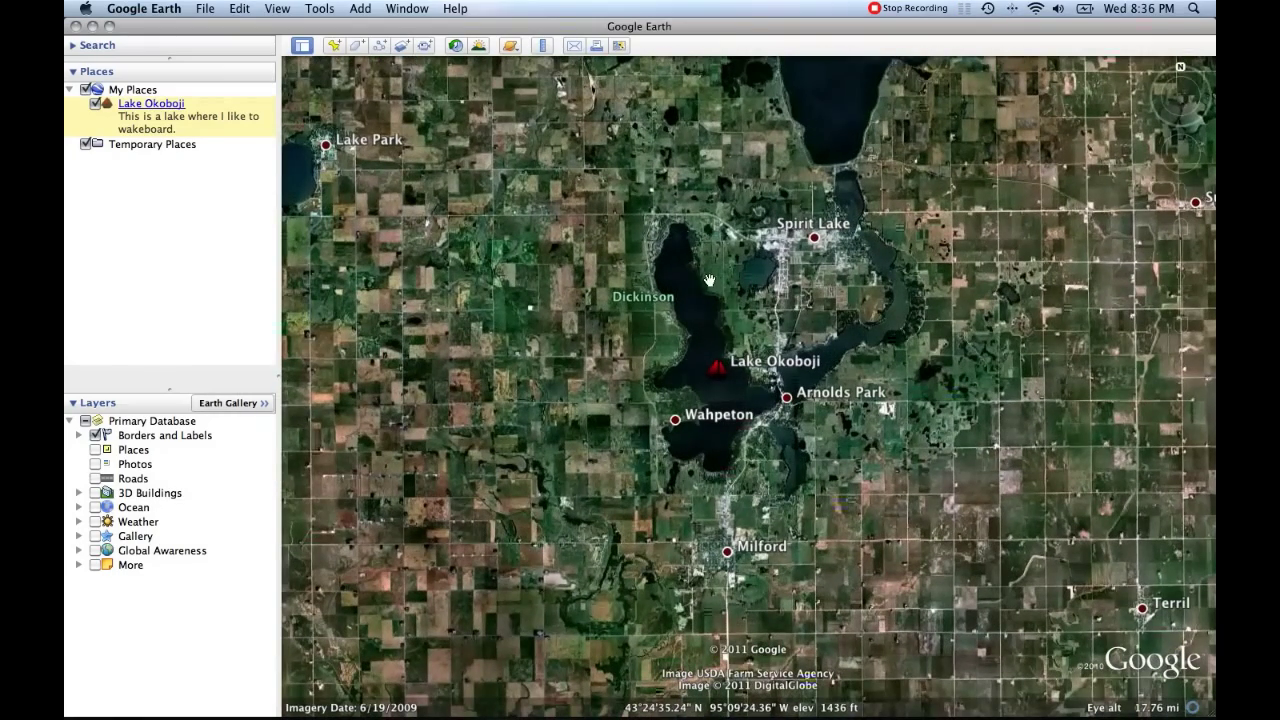
pyautogui.scroll(-3, 745, 300)
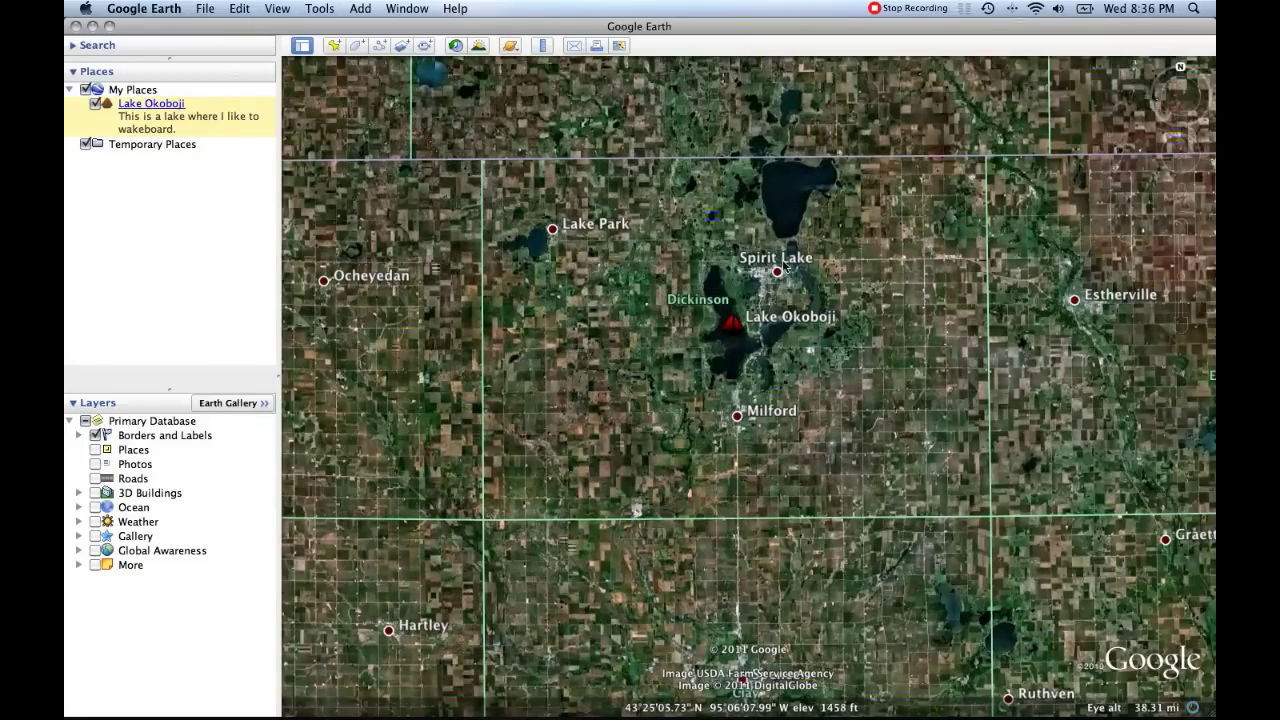
pyautogui.doubleClick(740, 292)
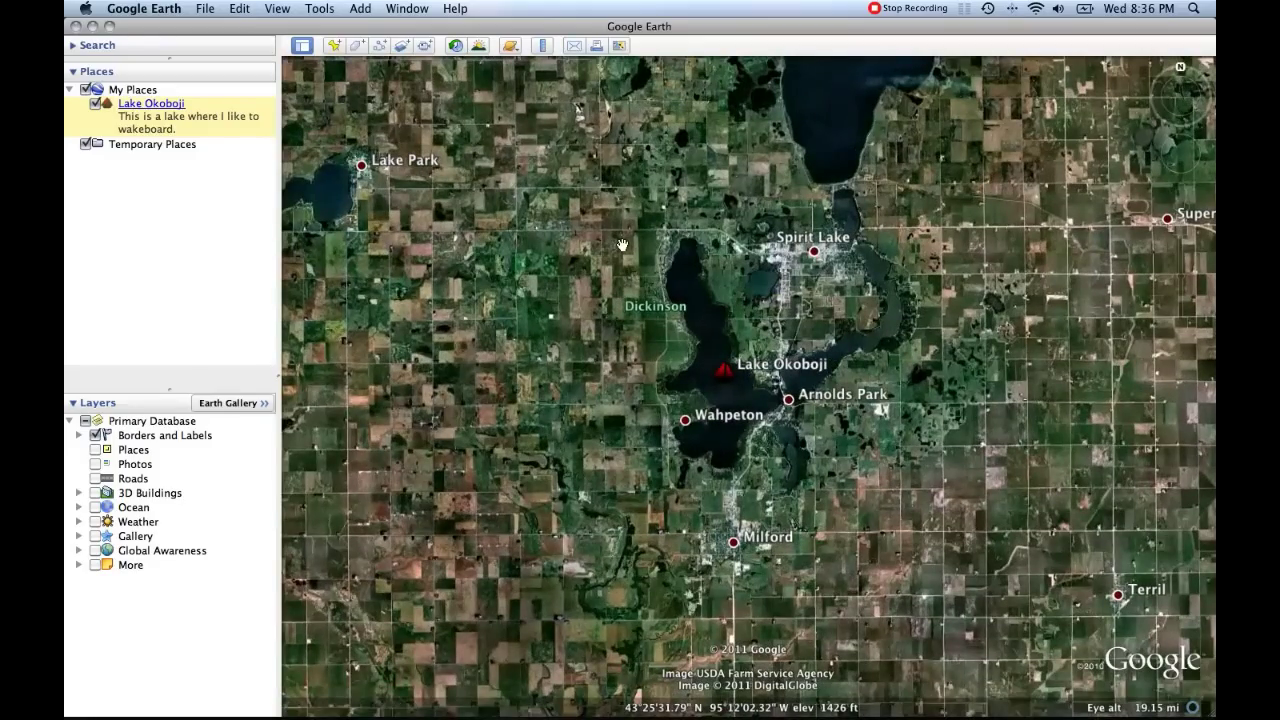
# - Start a new polygon named 'Lakes of Northwestern Iowa'
pyautogui.click(359, 52)
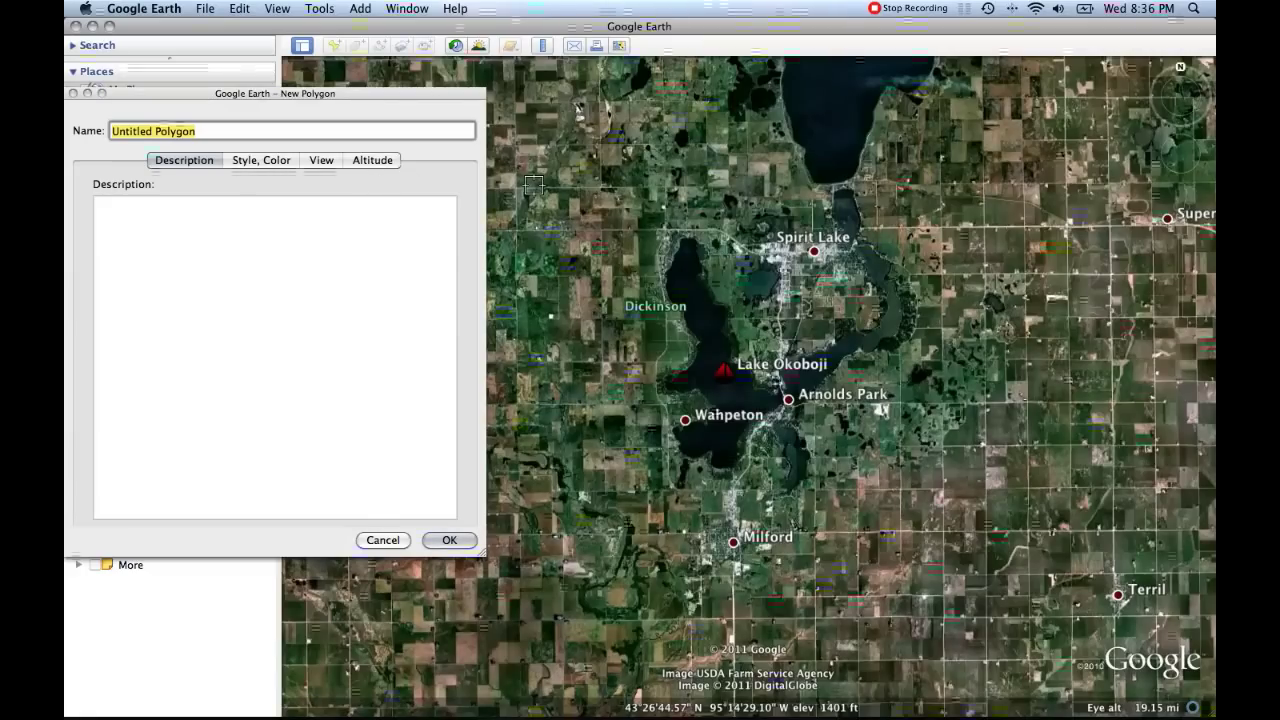
pyautogui.write('Lakes of No')
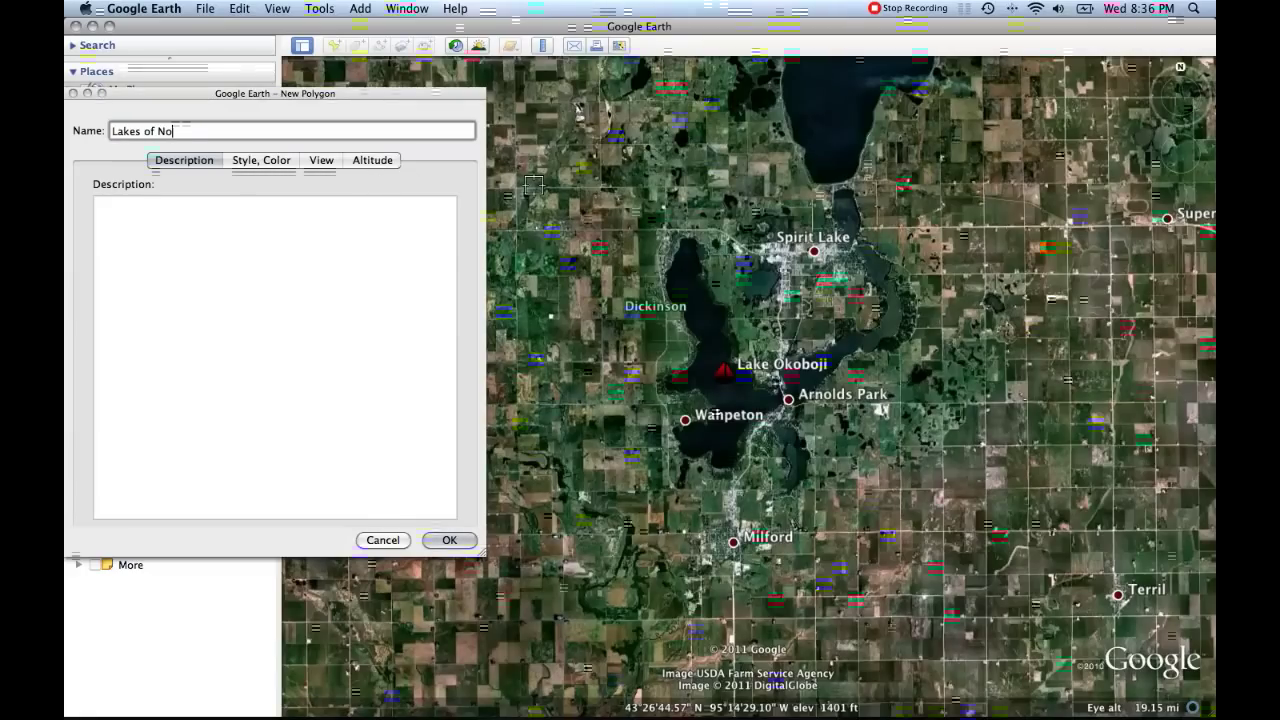
pyautogui.write('rthwestern Iowa')
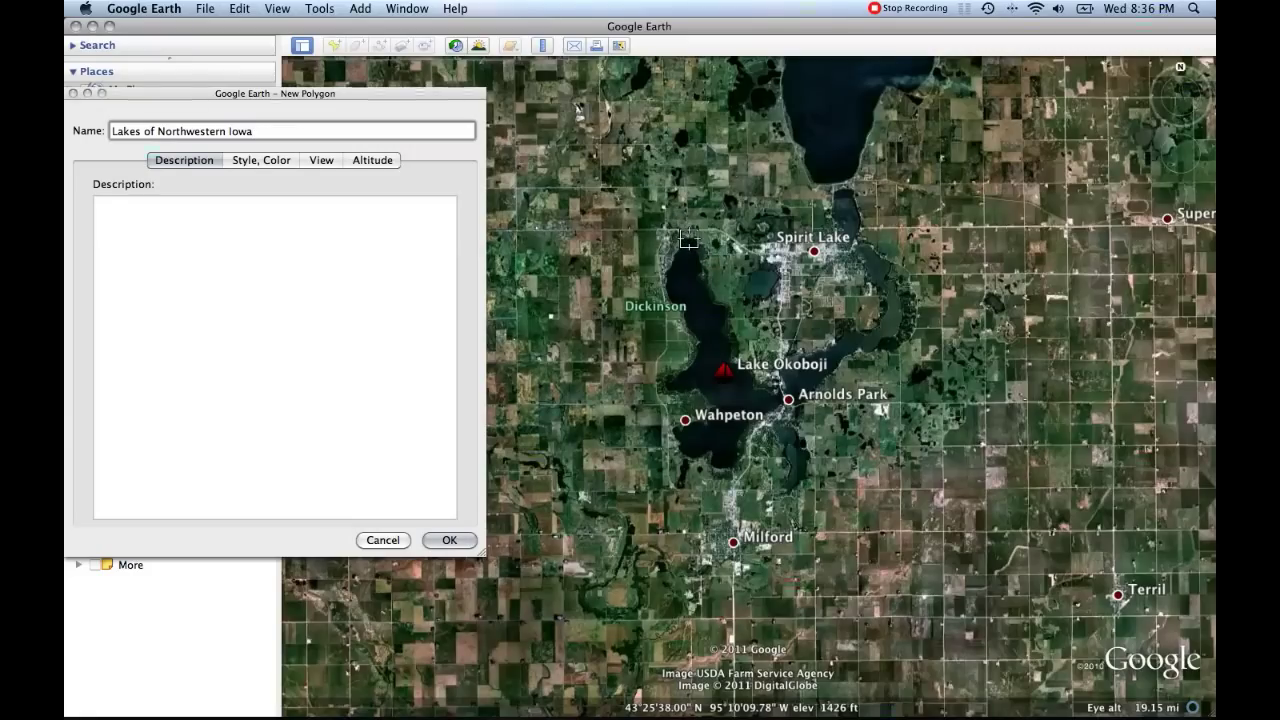
pyautogui.click(688, 240)
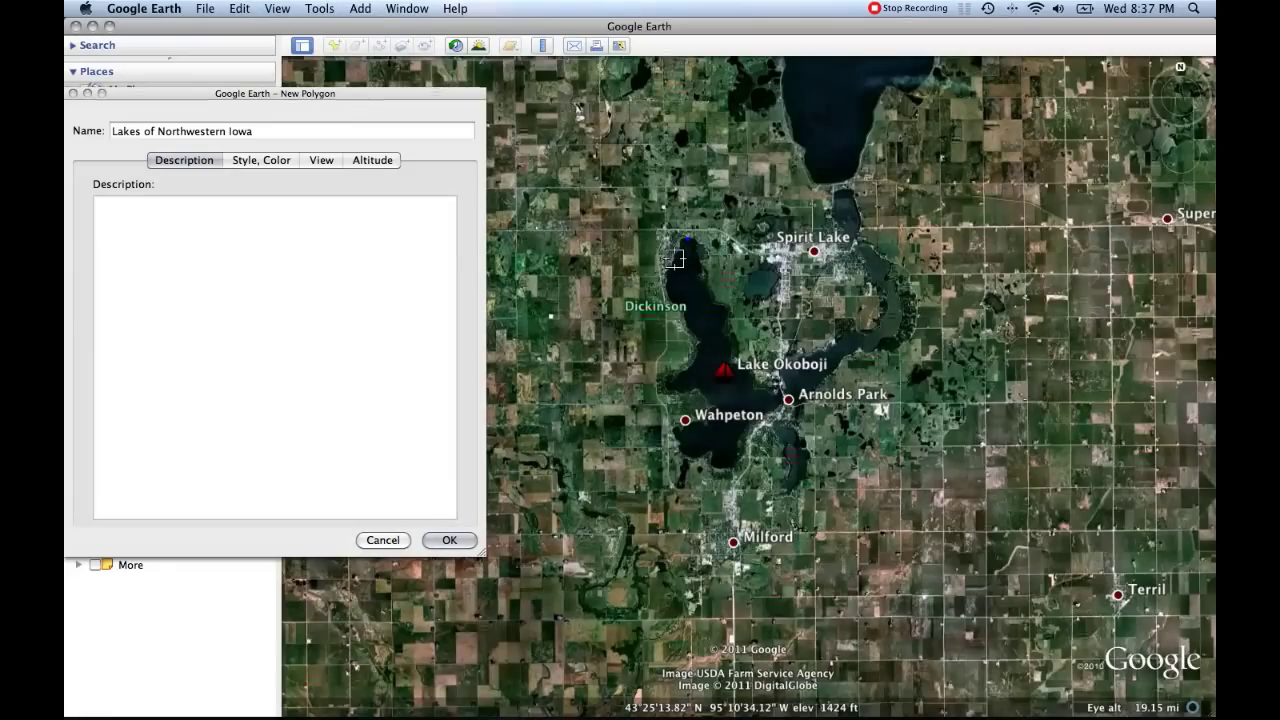
# - Trace polygon vertices from the lake's northern tip down the west shore and along the southern shore
pyautogui.click(675, 262)
pyautogui.click(666, 284)
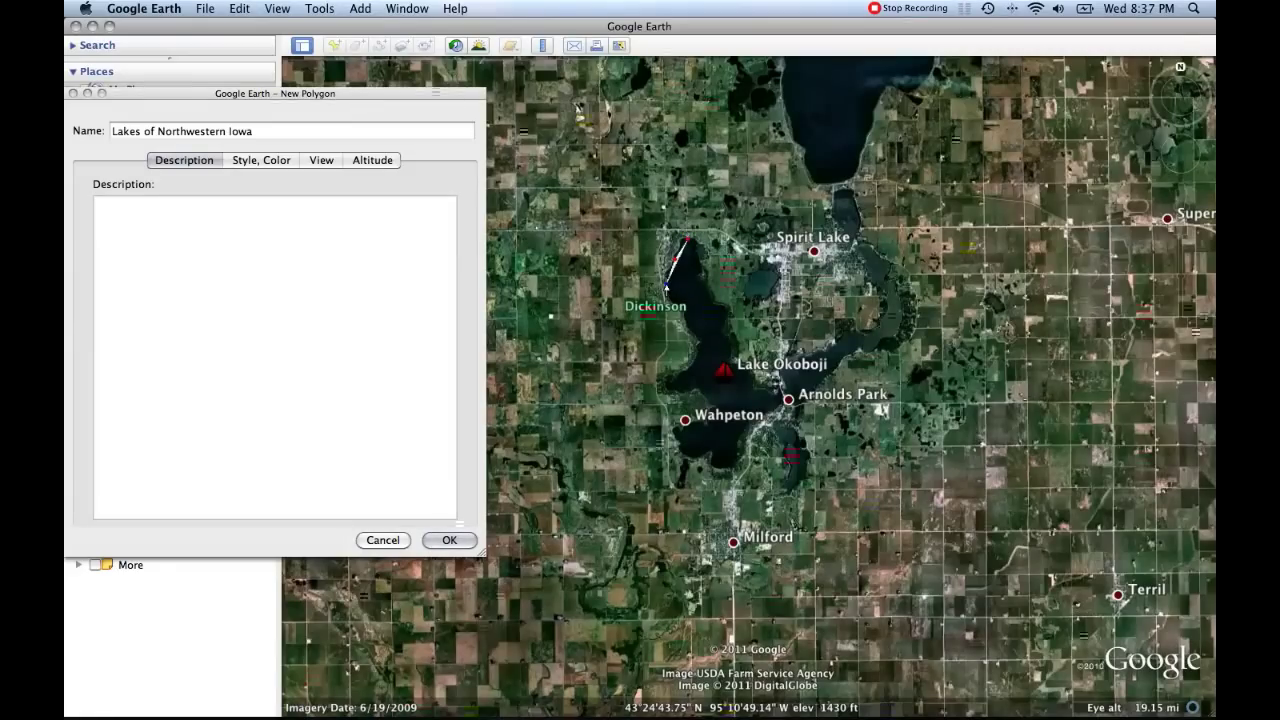
pyautogui.click(691, 334)
pyautogui.click(697, 348)
pyautogui.click(684, 374)
pyautogui.click(686, 394)
pyautogui.click(703, 395)
pyautogui.click(699, 424)
pyautogui.click(680, 432)
pyautogui.click(686, 449)
pyautogui.click(705, 452)
pyautogui.click(719, 457)
pyautogui.click(730, 462)
# - Continue the outline past Arnolds Park, up the eastern bank, and close it at the northern tip
pyautogui.click(740, 436)
pyautogui.click(768, 414)
pyautogui.click(776, 396)
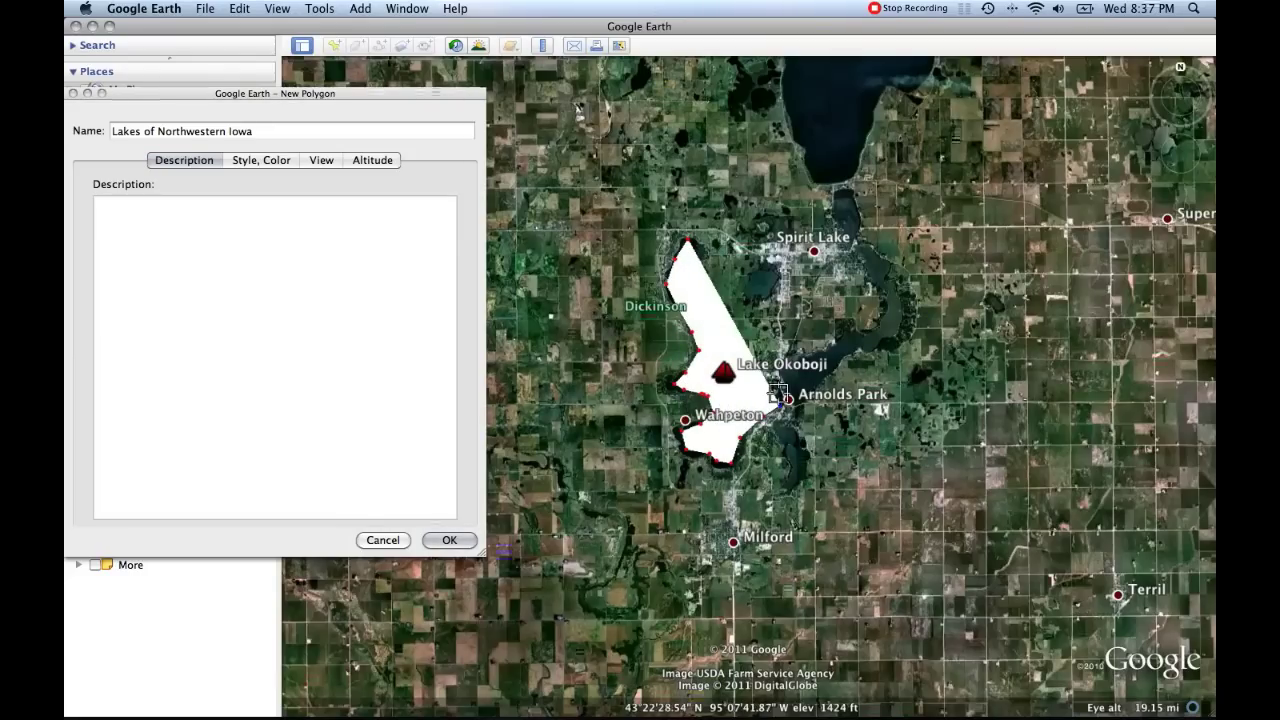
pyautogui.click(759, 384)
pyautogui.click(740, 364)
pyautogui.click(730, 348)
pyautogui.click(717, 328)
pyautogui.click(722, 309)
pyautogui.click(706, 286)
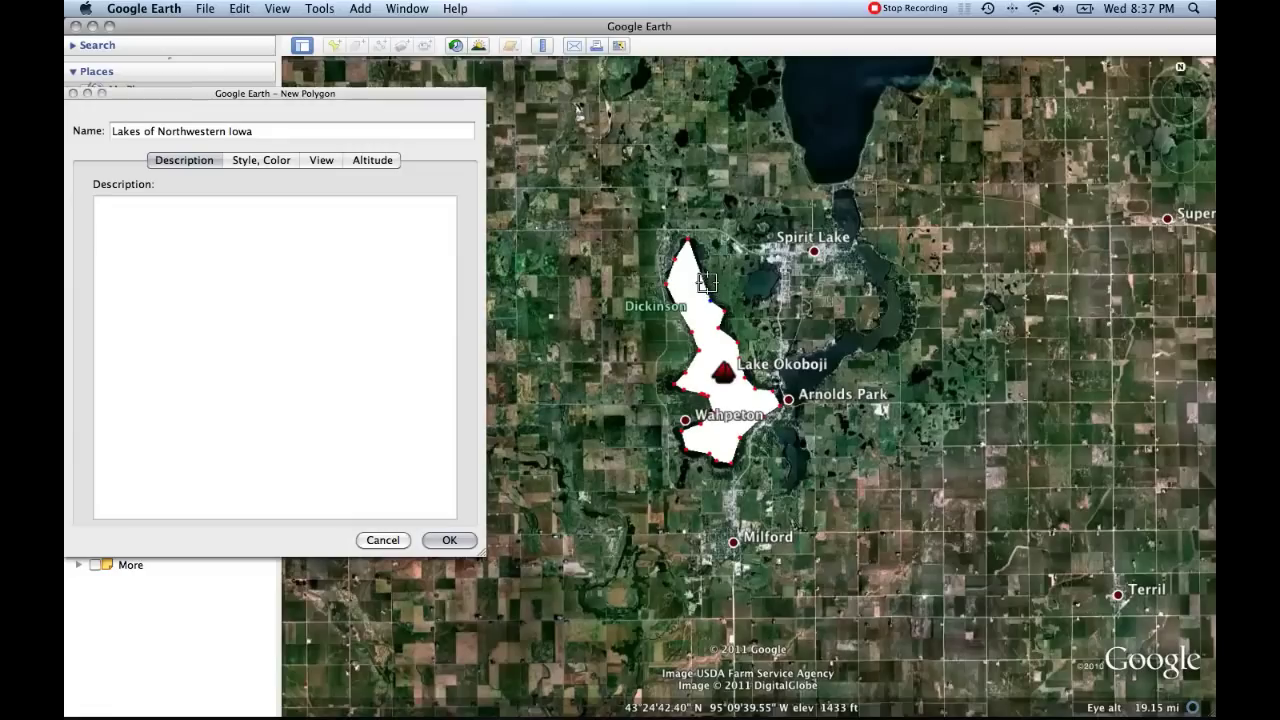
pyautogui.click(711, 268)
pyautogui.click(698, 252)
pyautogui.click(691, 242)
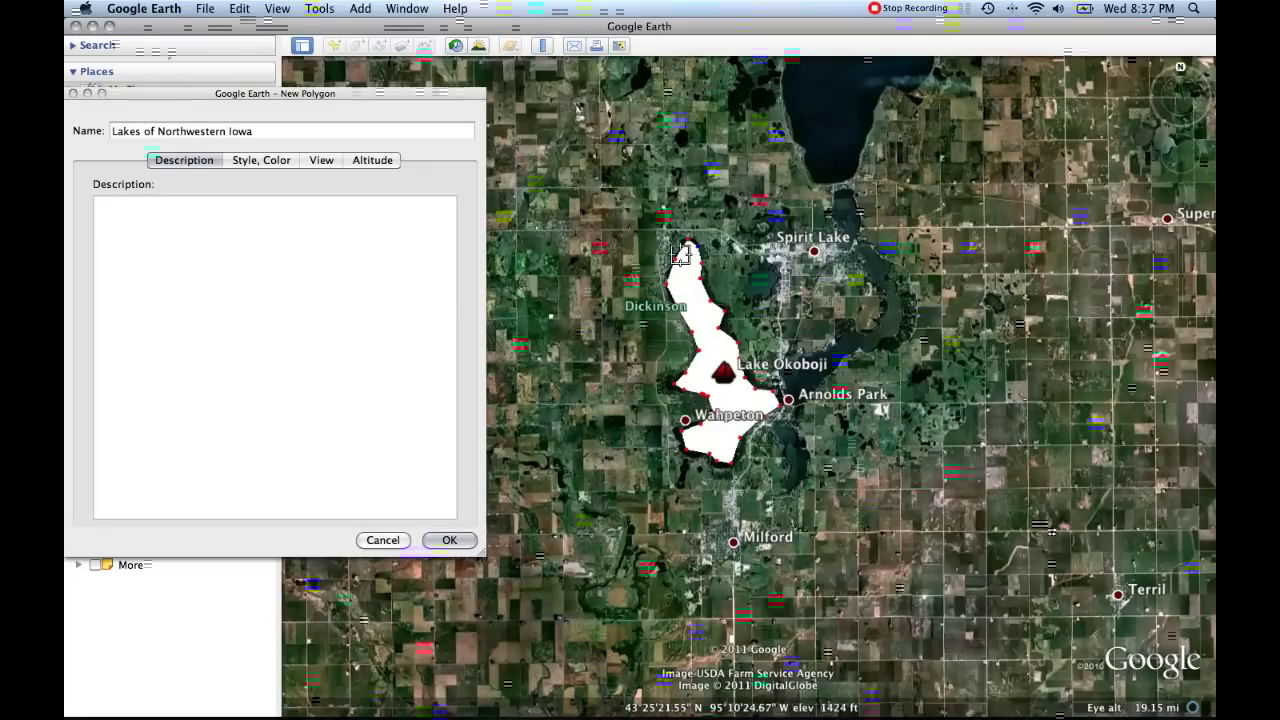
# - In the polygon's Style, Color settings, set the outline colour to black
pyautogui.click(262, 163)
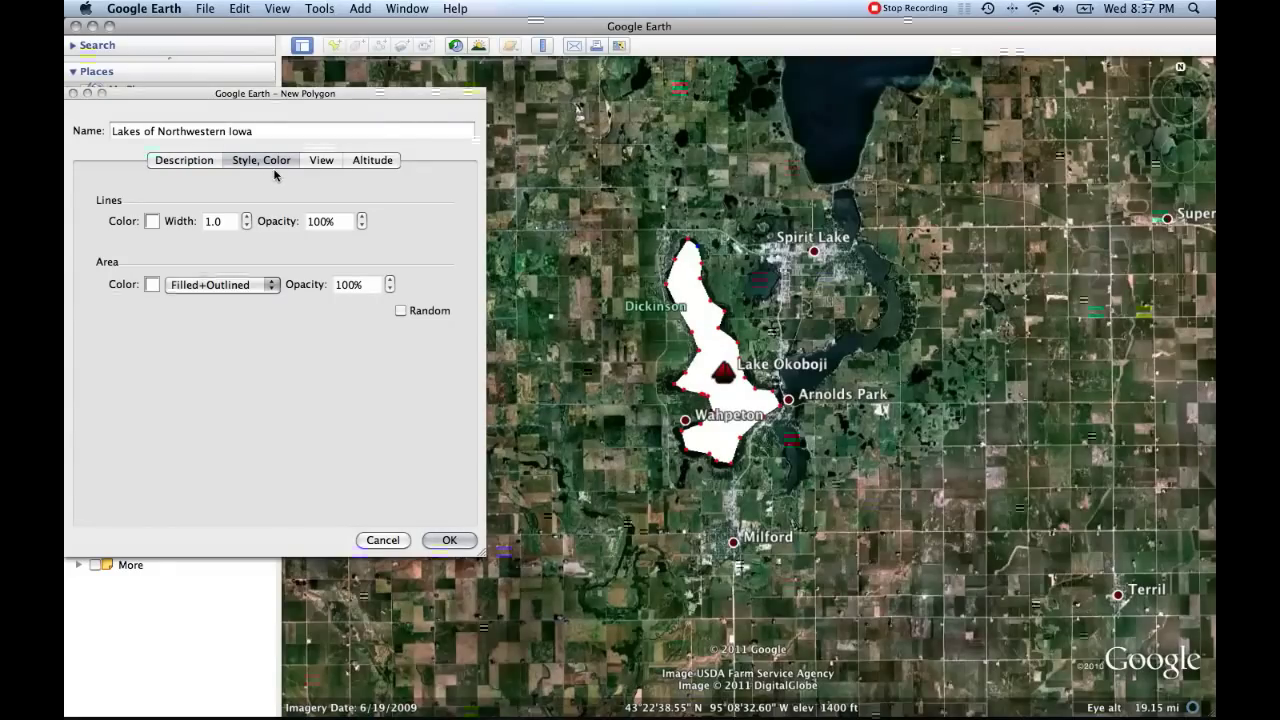
pyautogui.click(152, 222)
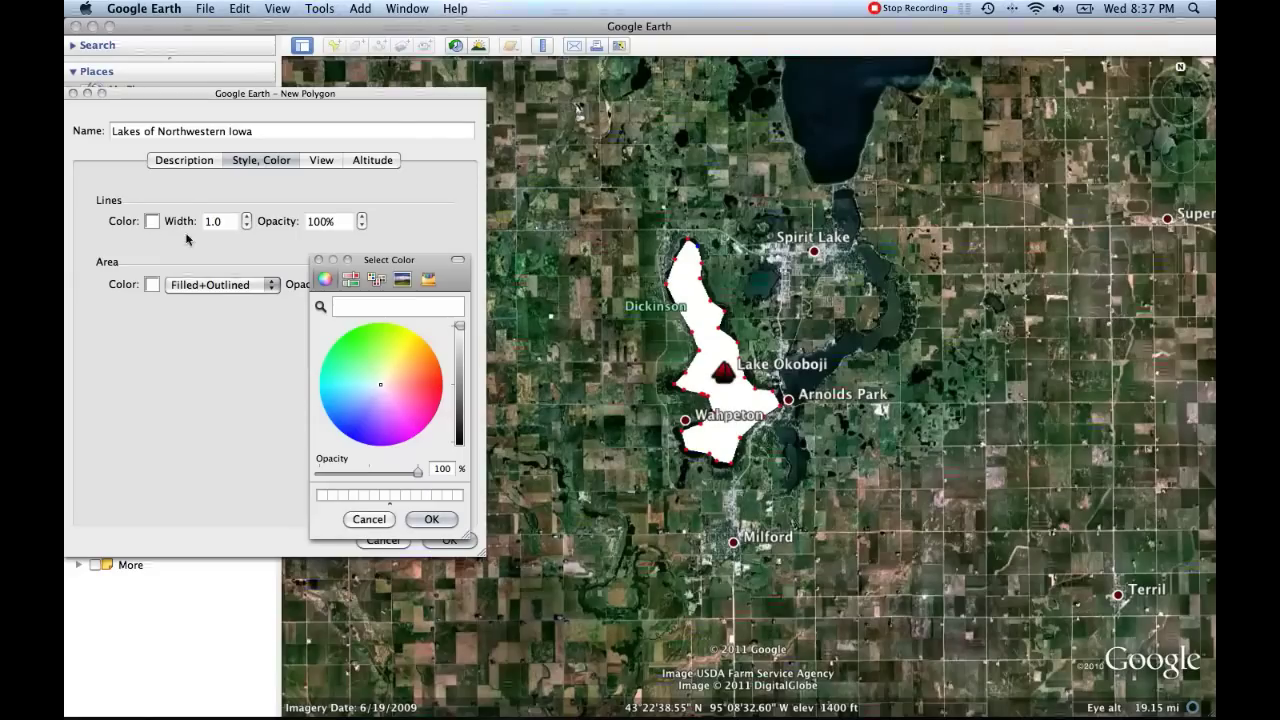
pyautogui.click(461, 442)
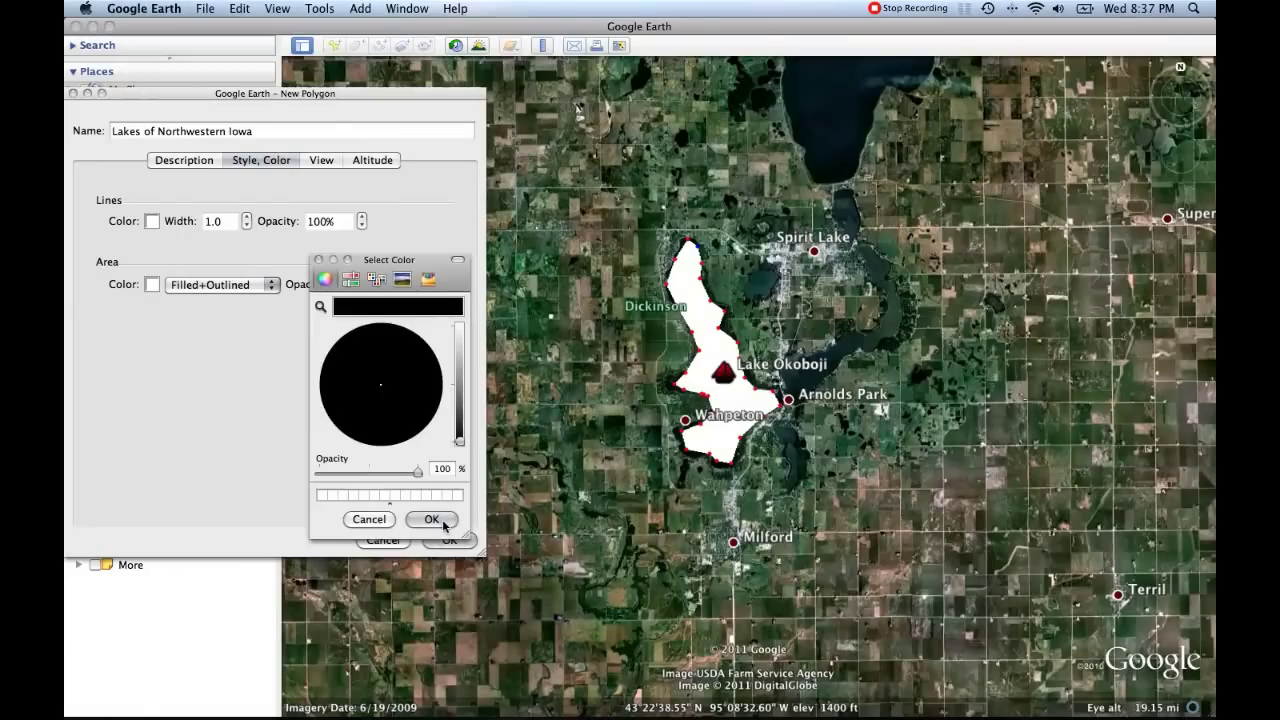
pyautogui.click(431, 520)
# - Set the outline width to 4.0 and change its colour to yellow
pyautogui.doubleClick(214, 221)
pyautogui.write('4')
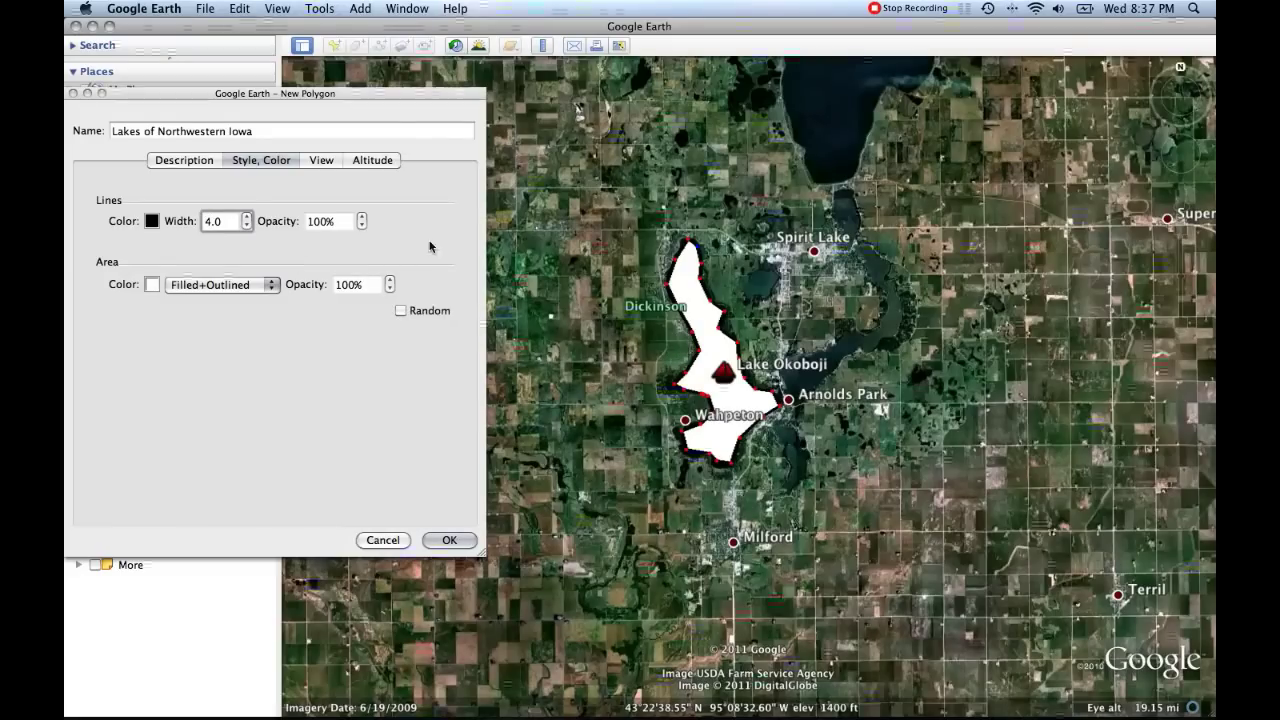
pyautogui.click(152, 221)
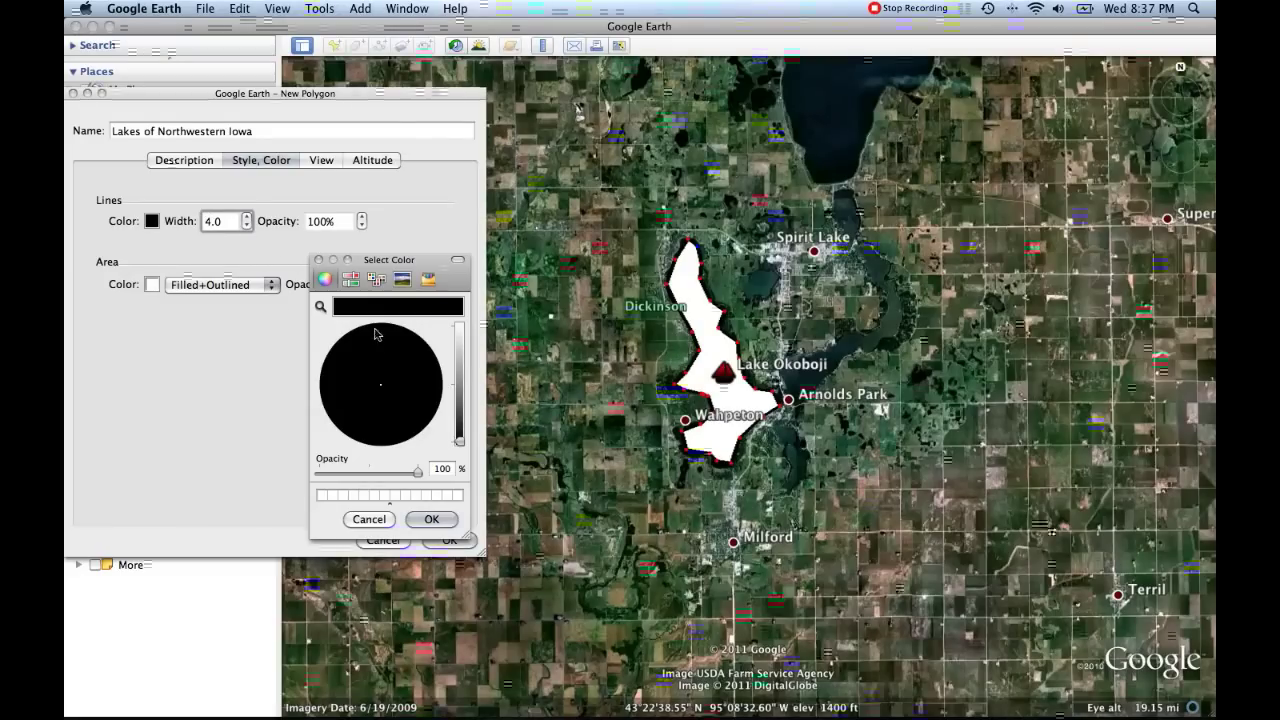
pyautogui.moveTo(459, 399); pyautogui.dragTo(459, 377)
pyautogui.moveTo(369, 368); pyautogui.dragTo(415, 338)
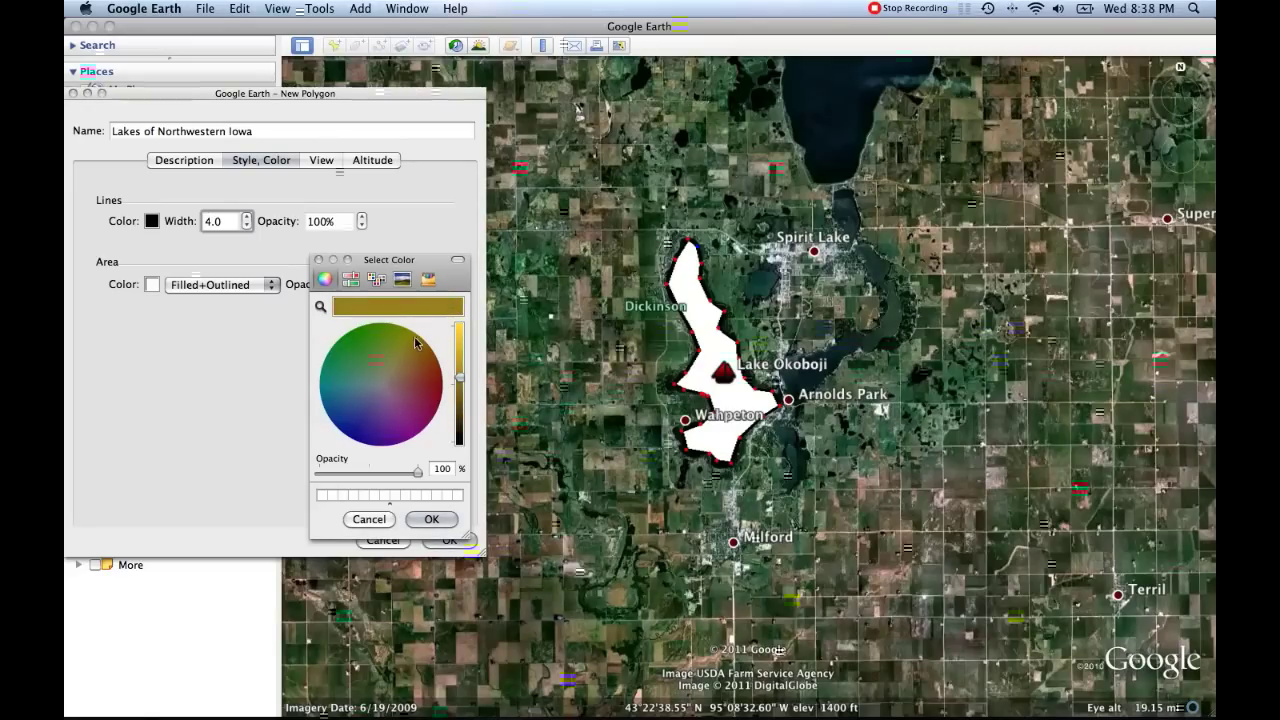
pyautogui.moveTo(466, 376); pyautogui.dragTo(463, 338)
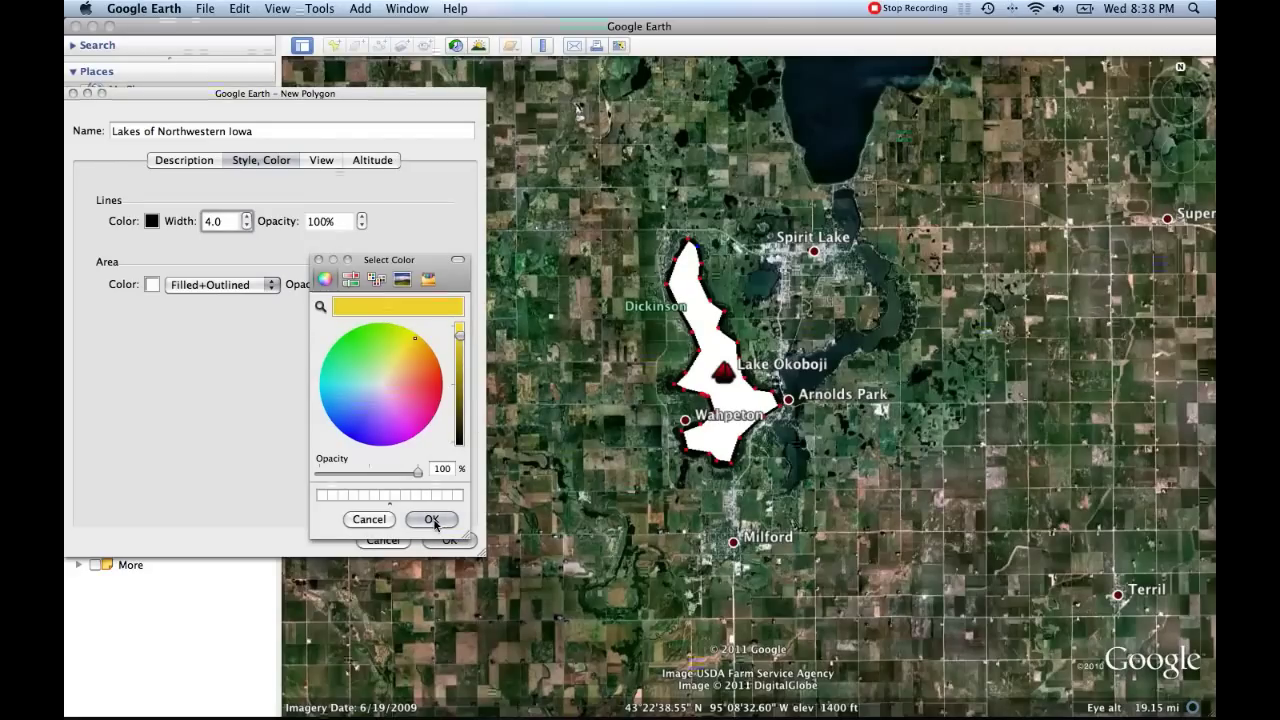
pyautogui.click(431, 519)
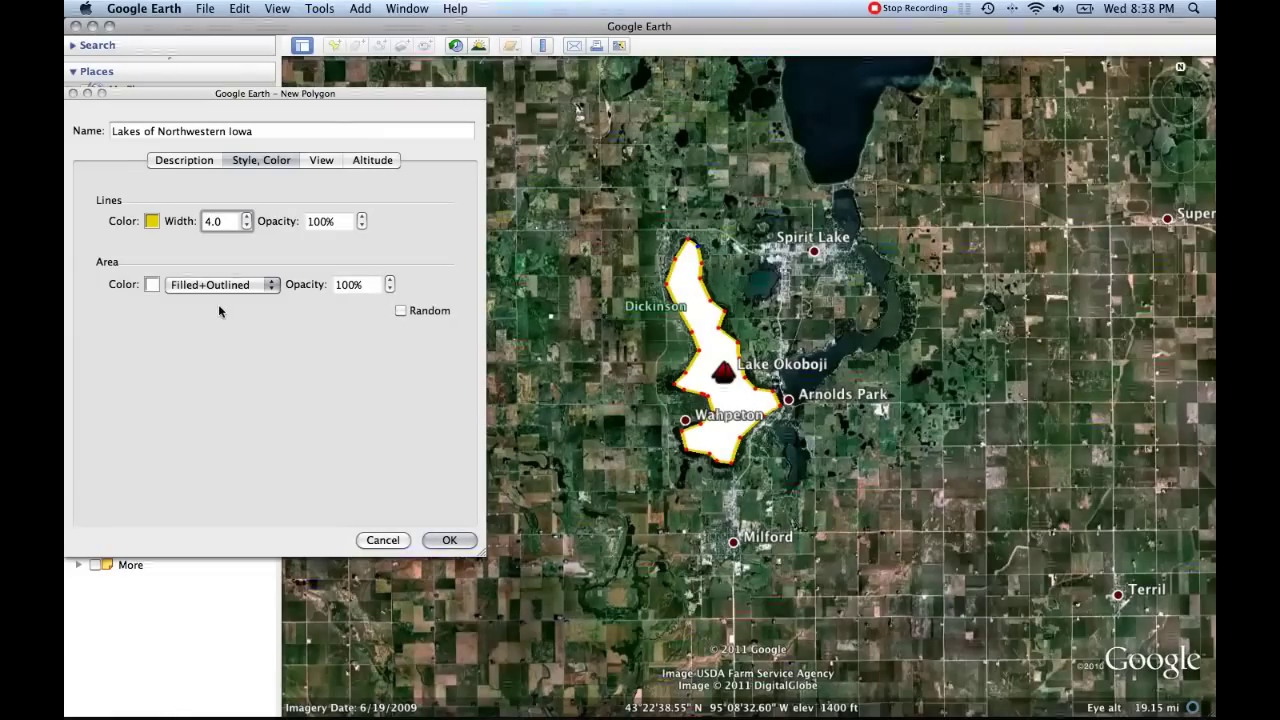
# - Give the polygon a mint green fill and keep the area Filled+Outlined
pyautogui.click(152, 285)
pyautogui.moveTo(346, 372)
pyautogui.mouseDown()
pyautogui.moveTo(345, 397)
pyautogui.moveTo(322, 380)
pyautogui.moveTo(331, 343)
pyautogui.moveTo(326, 373)
pyautogui.mouseUp()
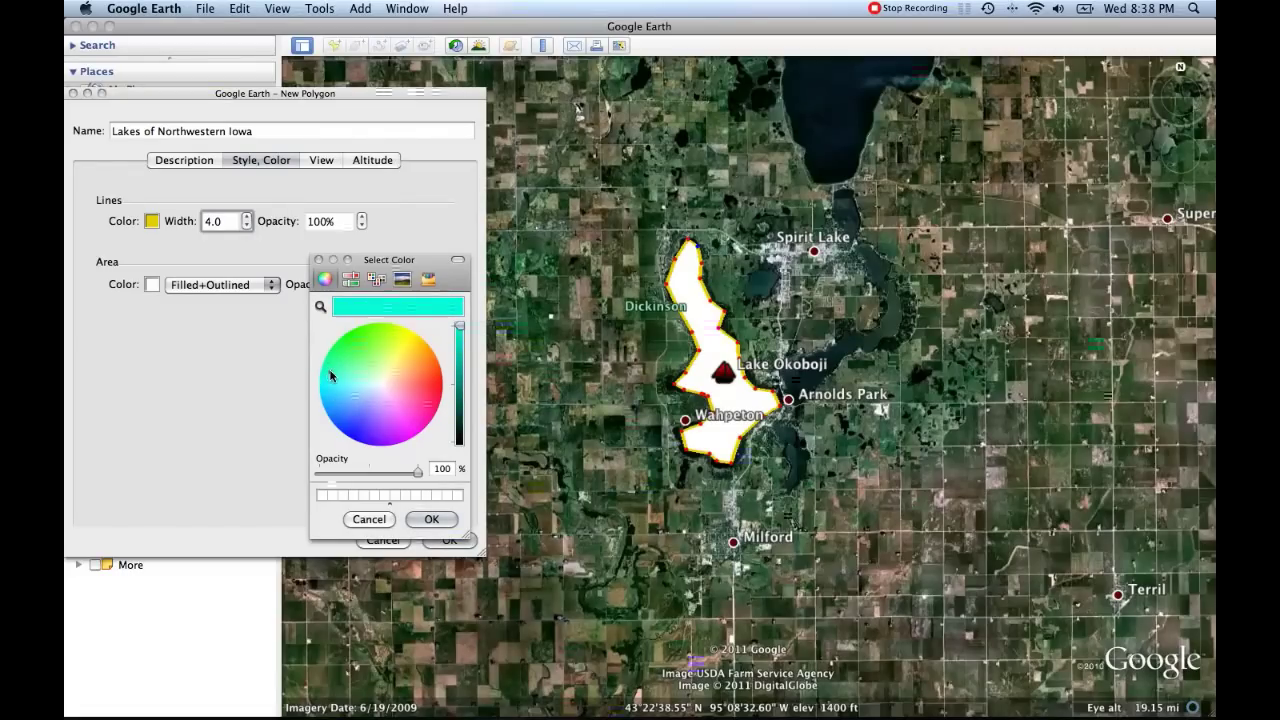
pyautogui.click(431, 519)
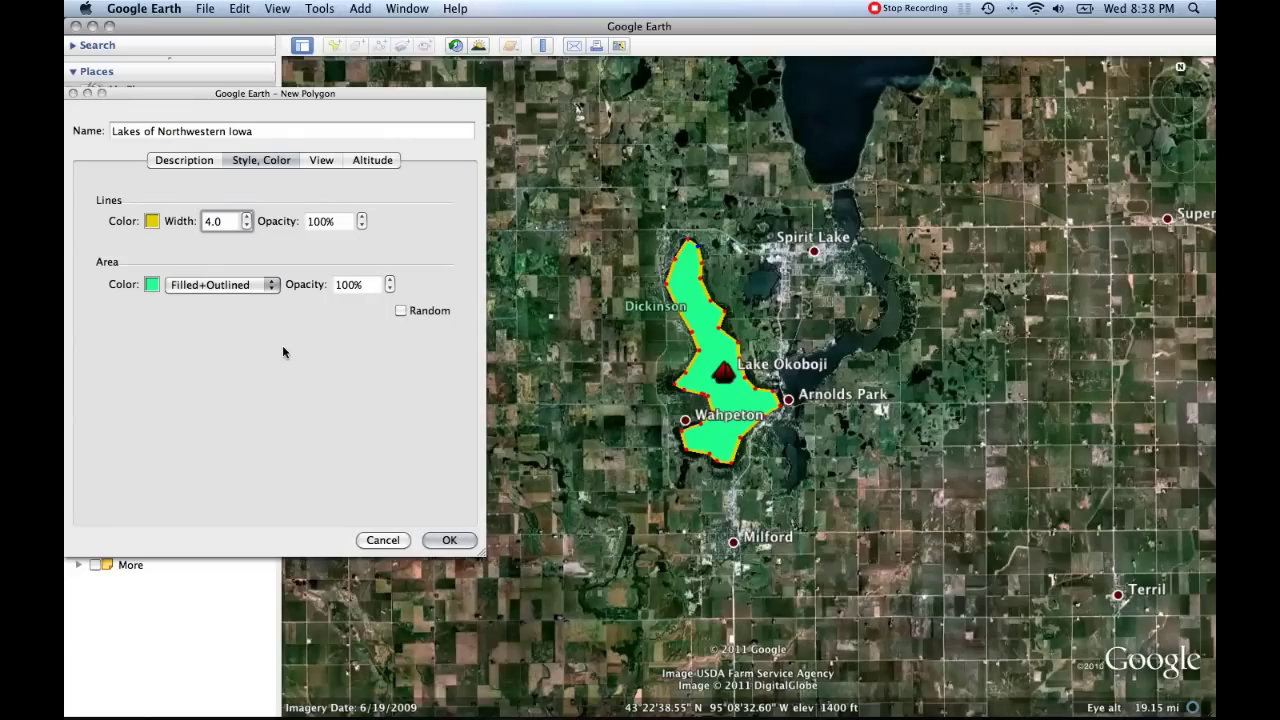
pyautogui.click(272, 285)
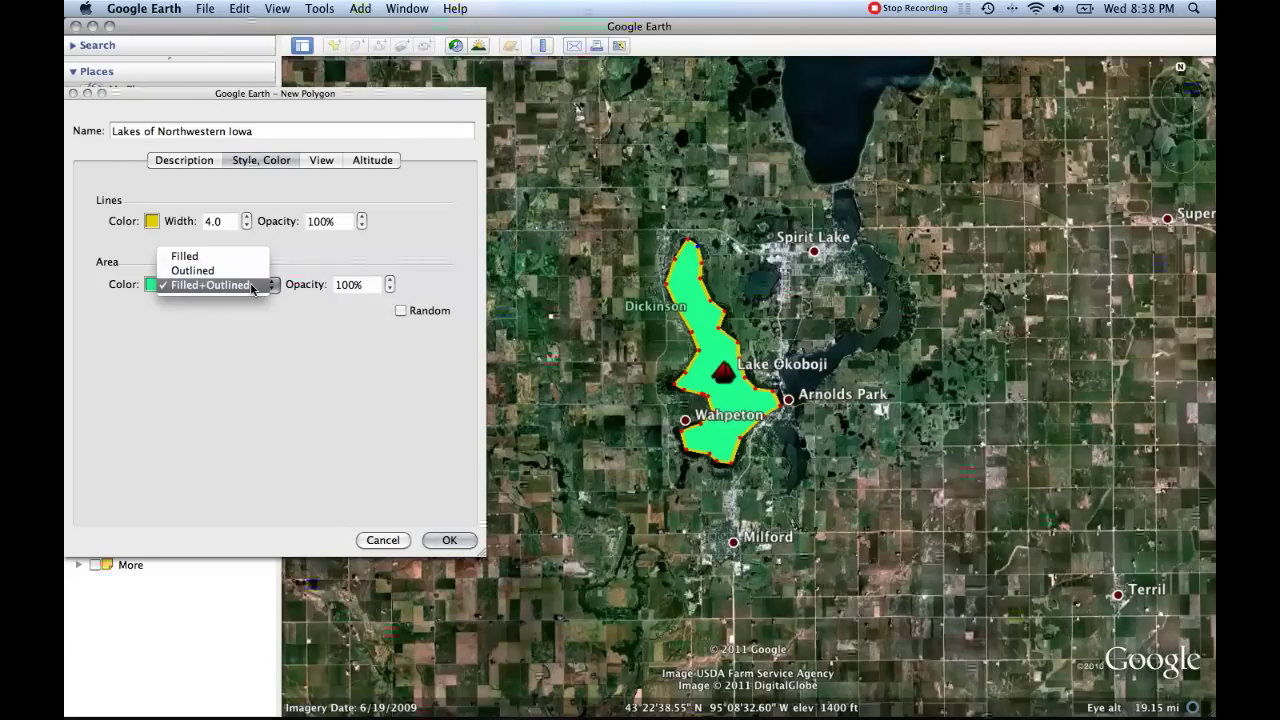
pyautogui.click(274, 286)
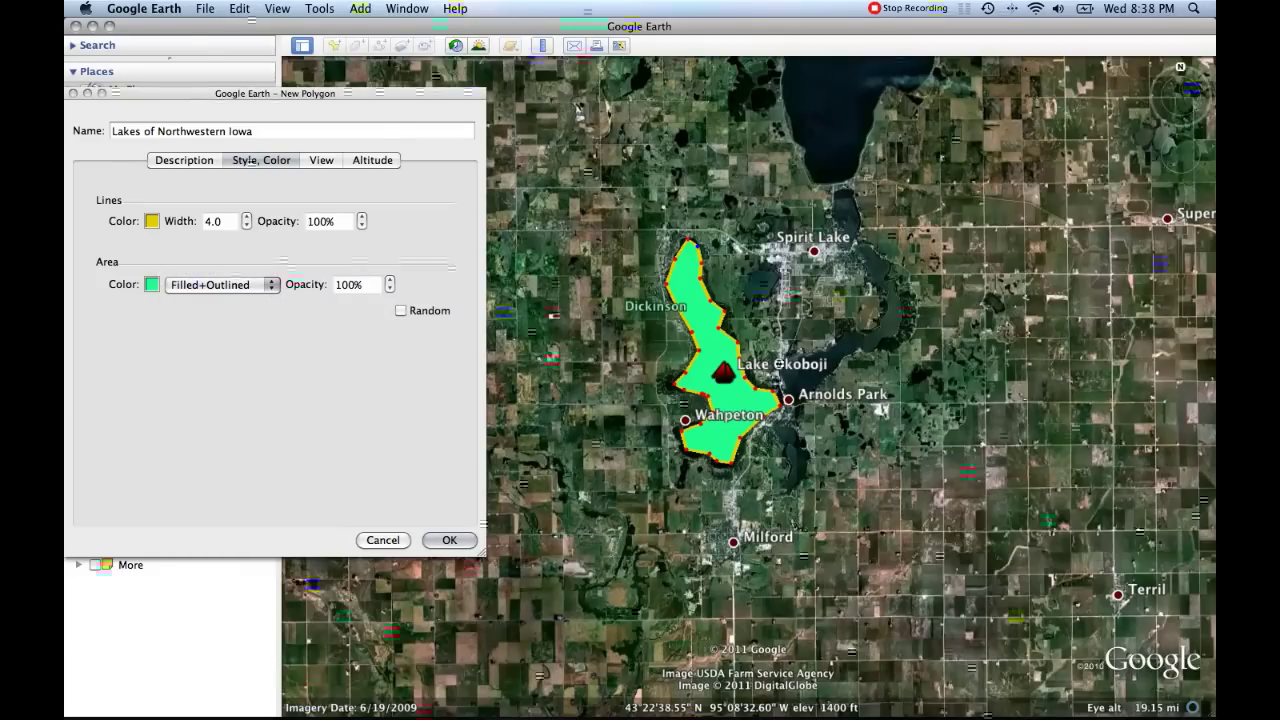
# - Set the area opacity to 75% and save the polygon to My Places
pyautogui.press('Tab')
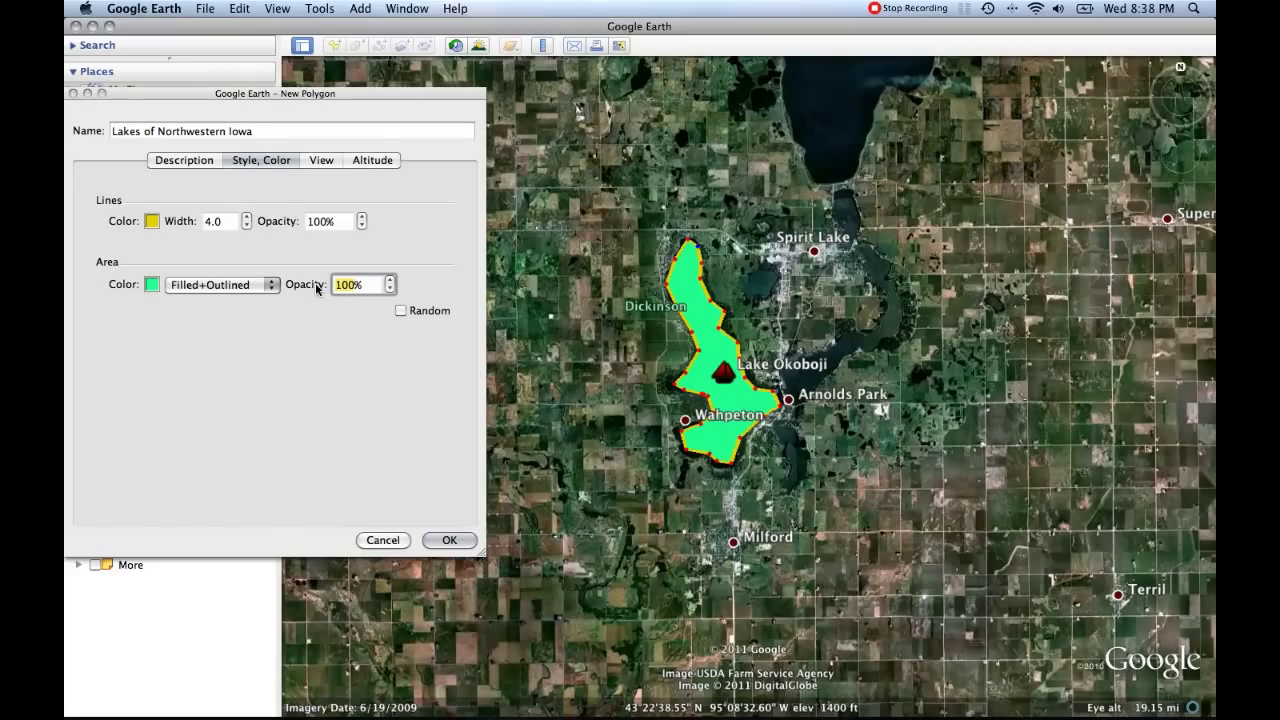
pyautogui.write('50')
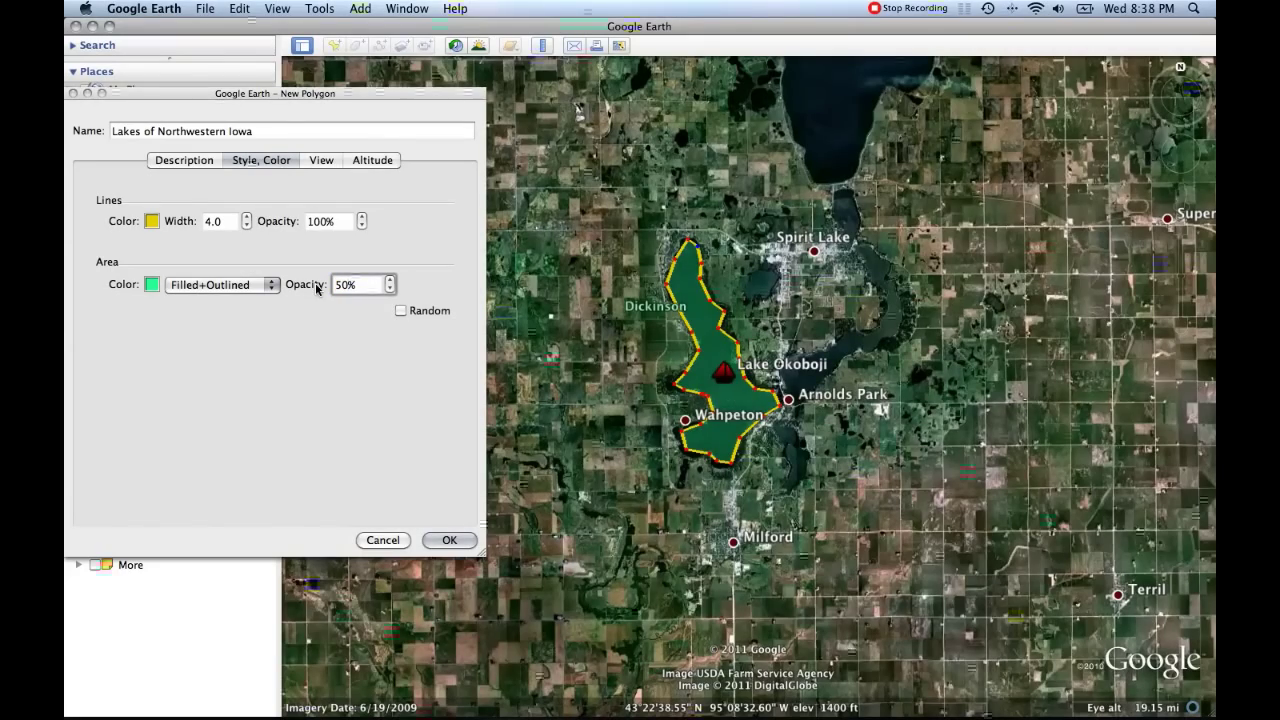
pyautogui.scroll(5, 718, 377)
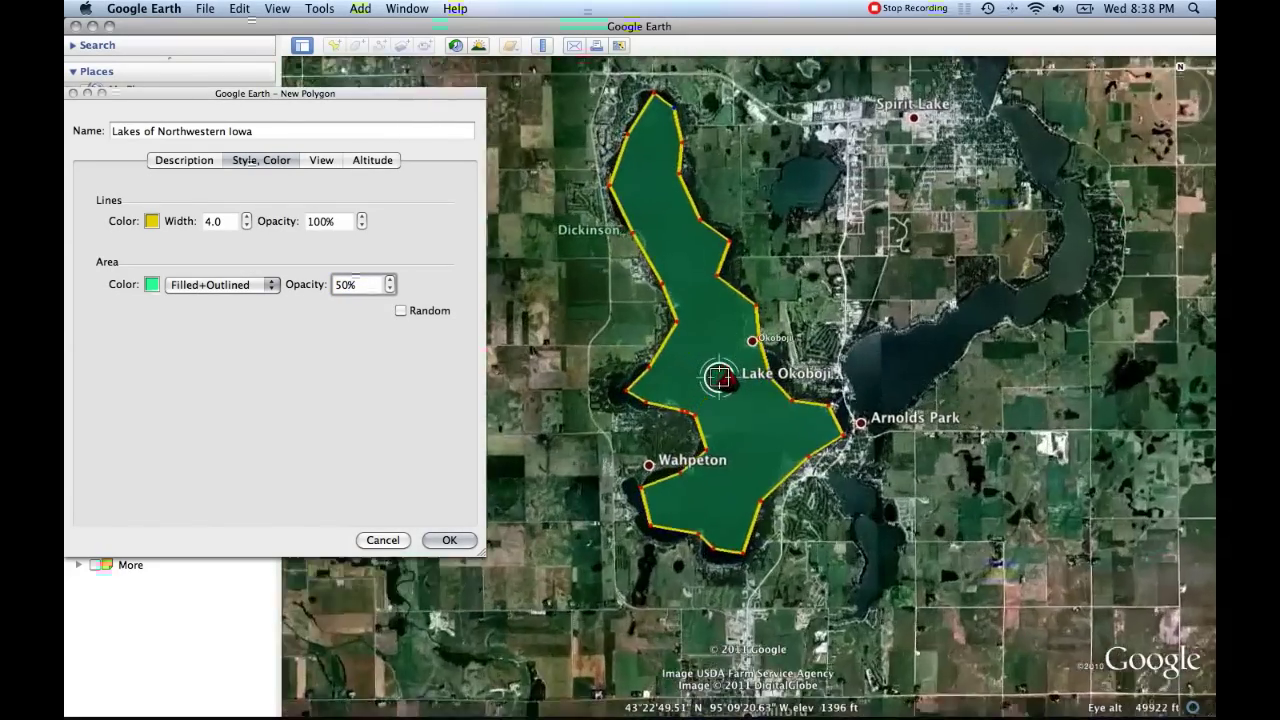
pyautogui.scroll(5, 768, 320)
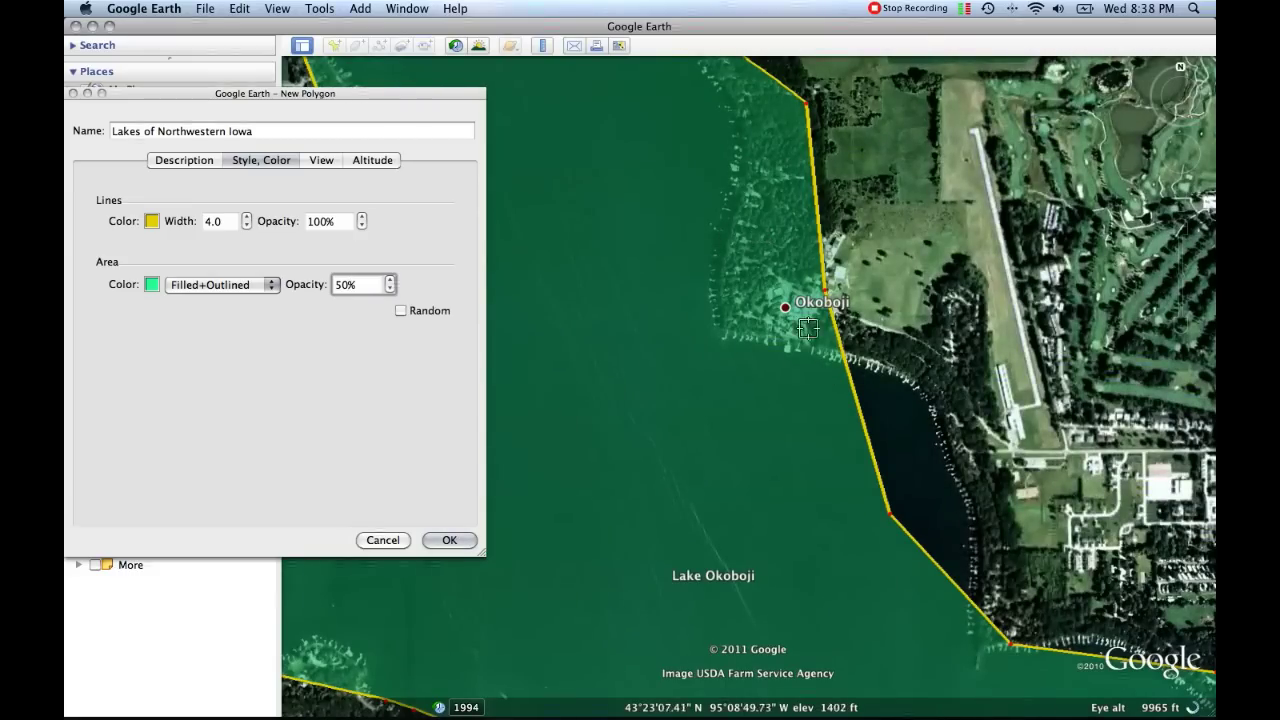
pyautogui.doubleClick(342, 285)
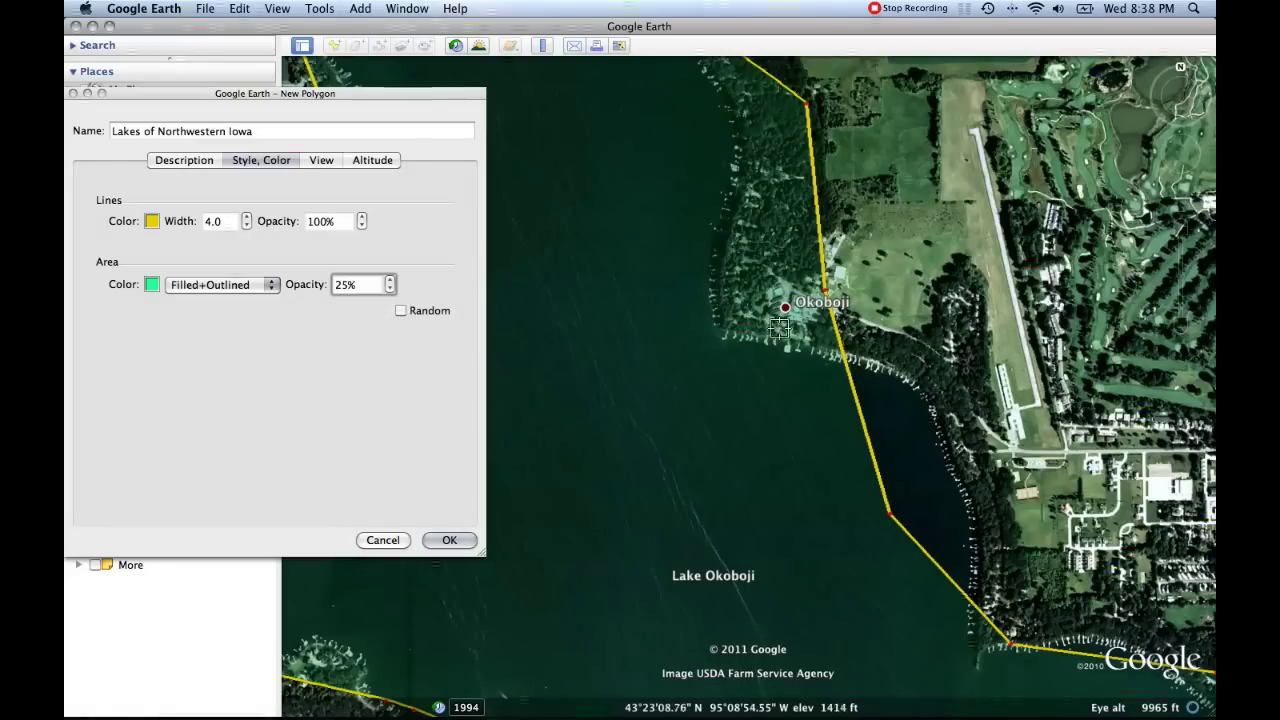
pyautogui.press('BackSpace')
pyautogui.press('BackSpace')
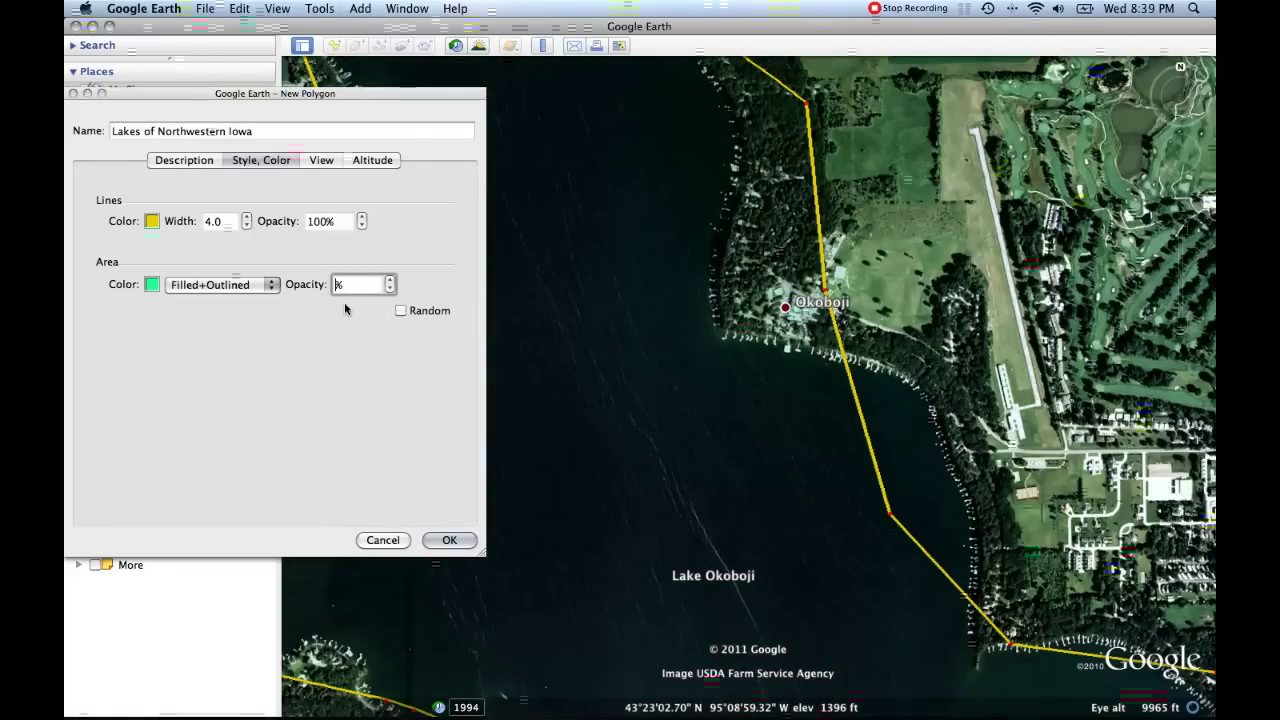
pyautogui.write('75')
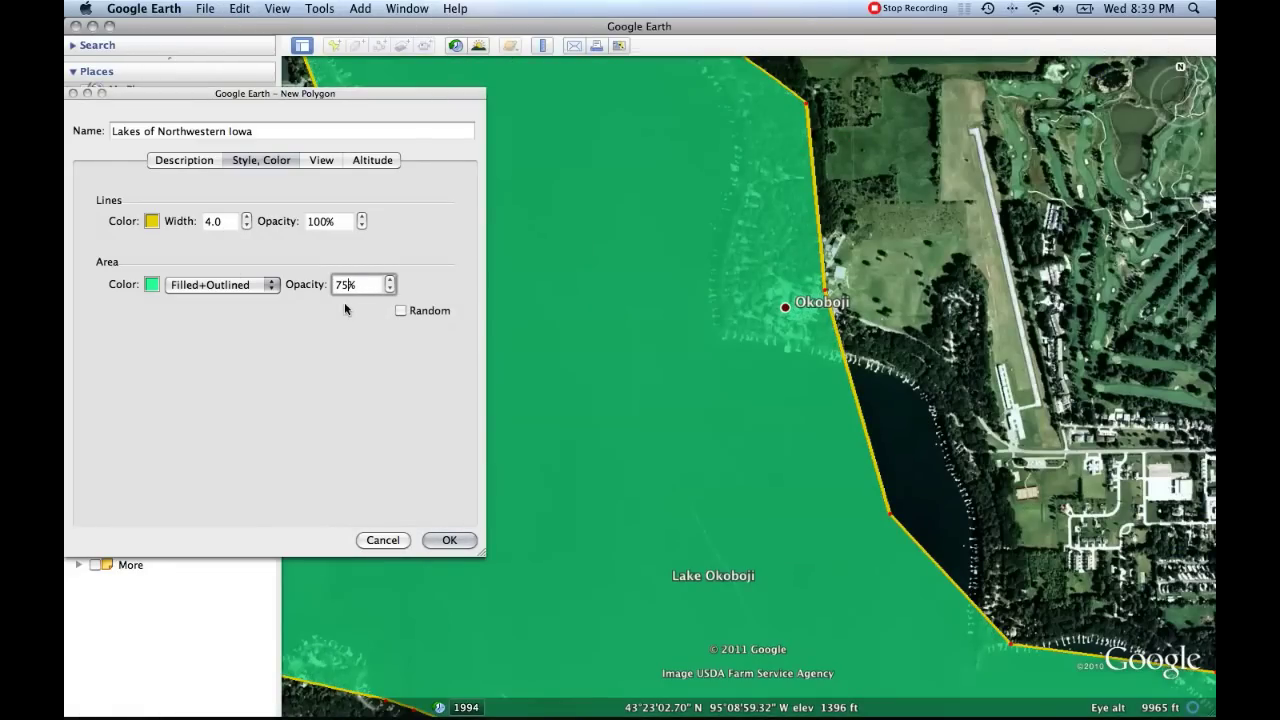
pyautogui.scroll(-5, 710, 292)
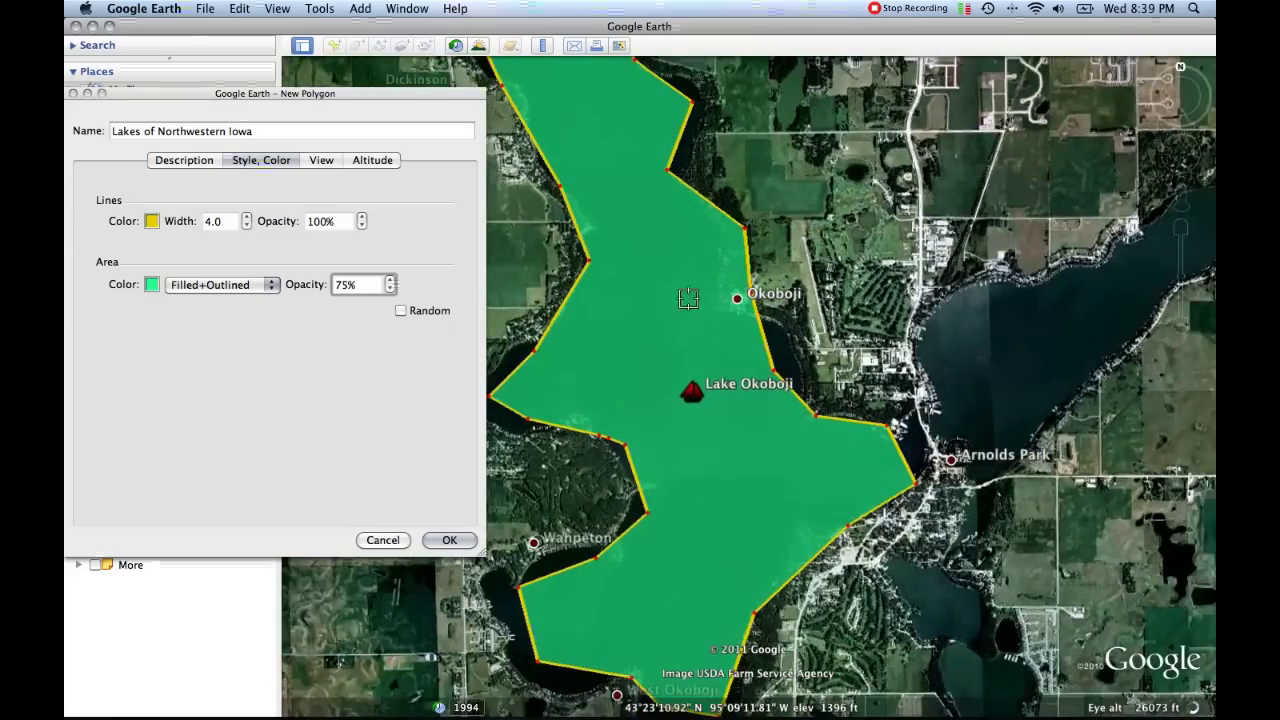
pyautogui.scroll(-3, 707, 318)
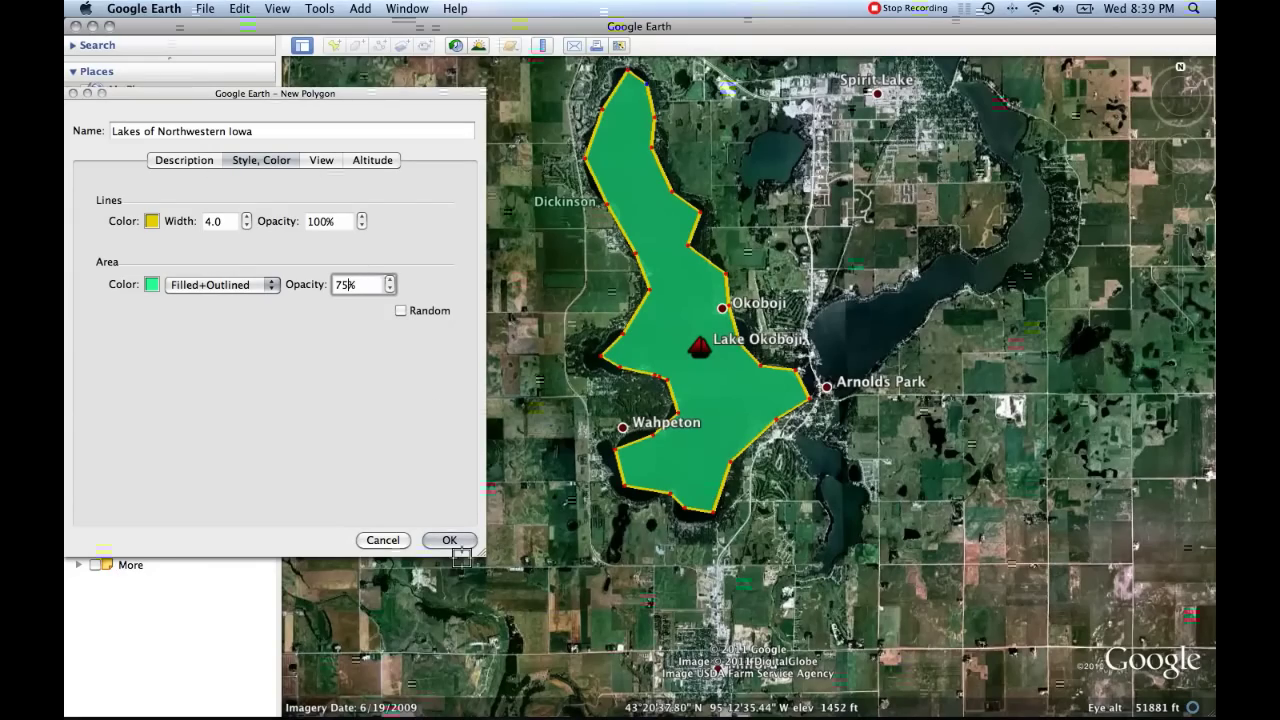
pyautogui.click(449, 540)
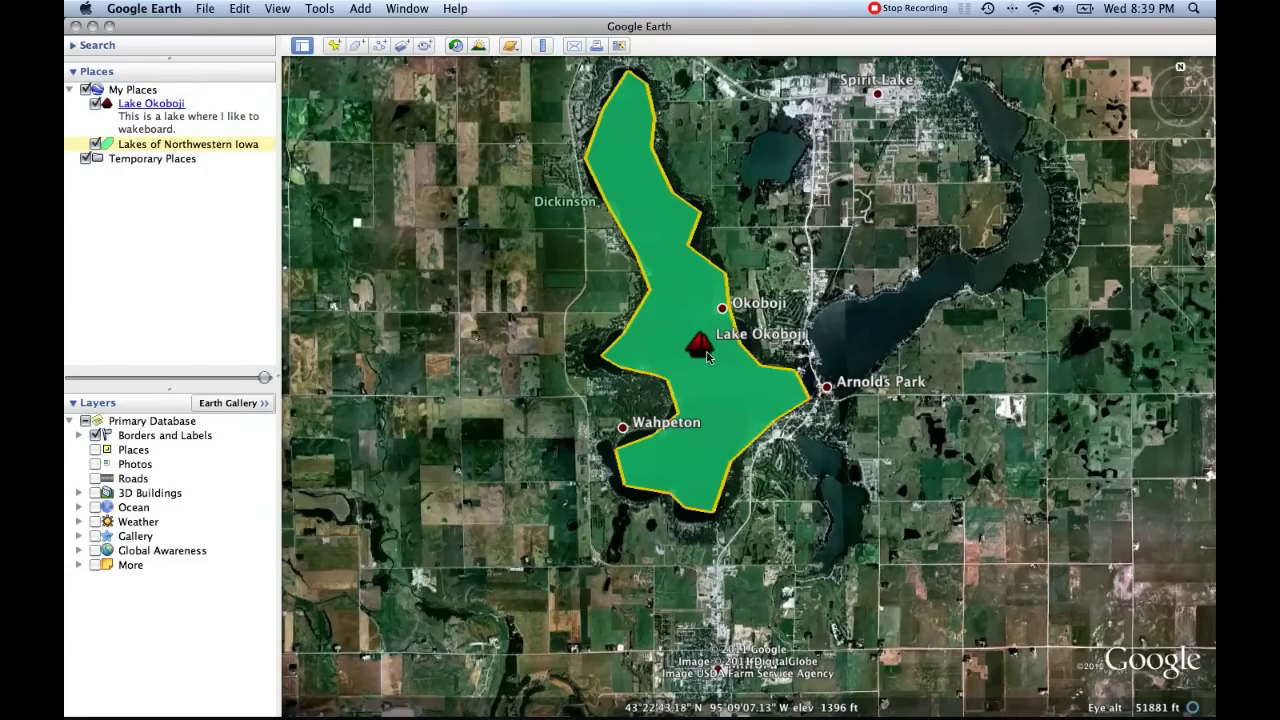
pyautogui.scroll(-3, 708, 355)
pyautogui.scroll(-5, 708, 355)
pyautogui.scroll(2, 708, 355)
pyautogui.scroll(5, 708, 355)
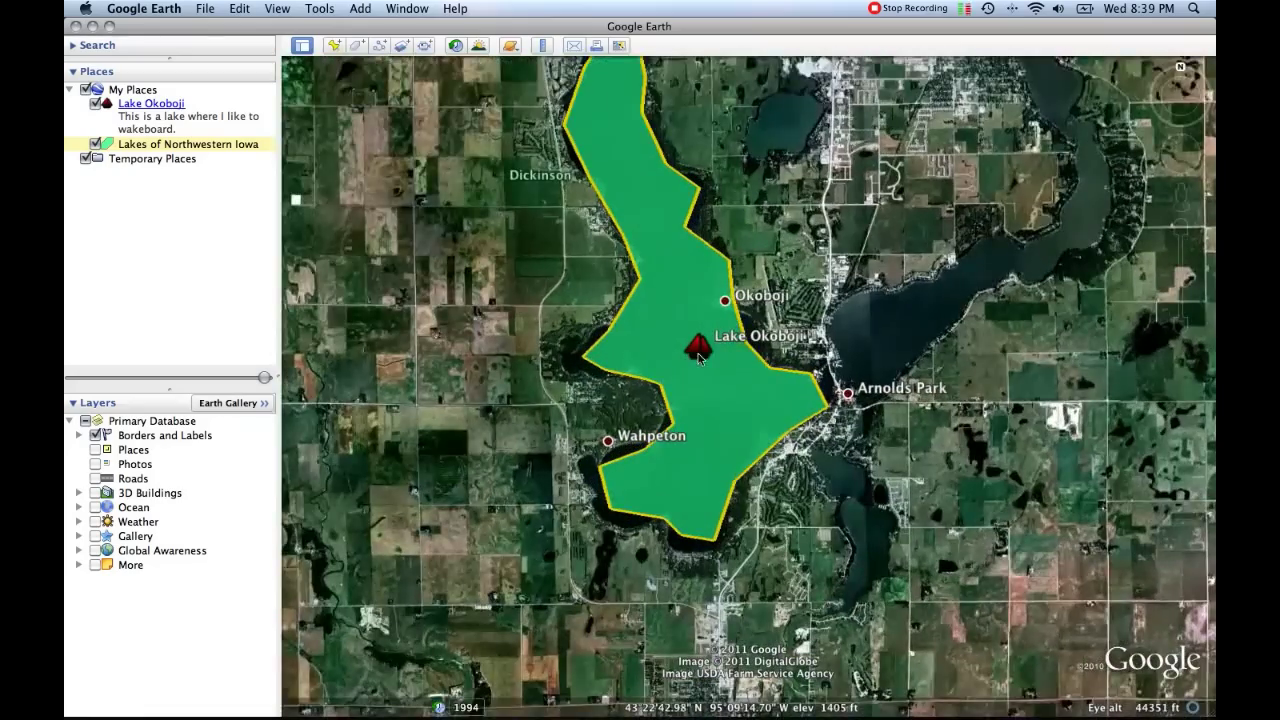
pyautogui.scroll(-5, 697, 358)
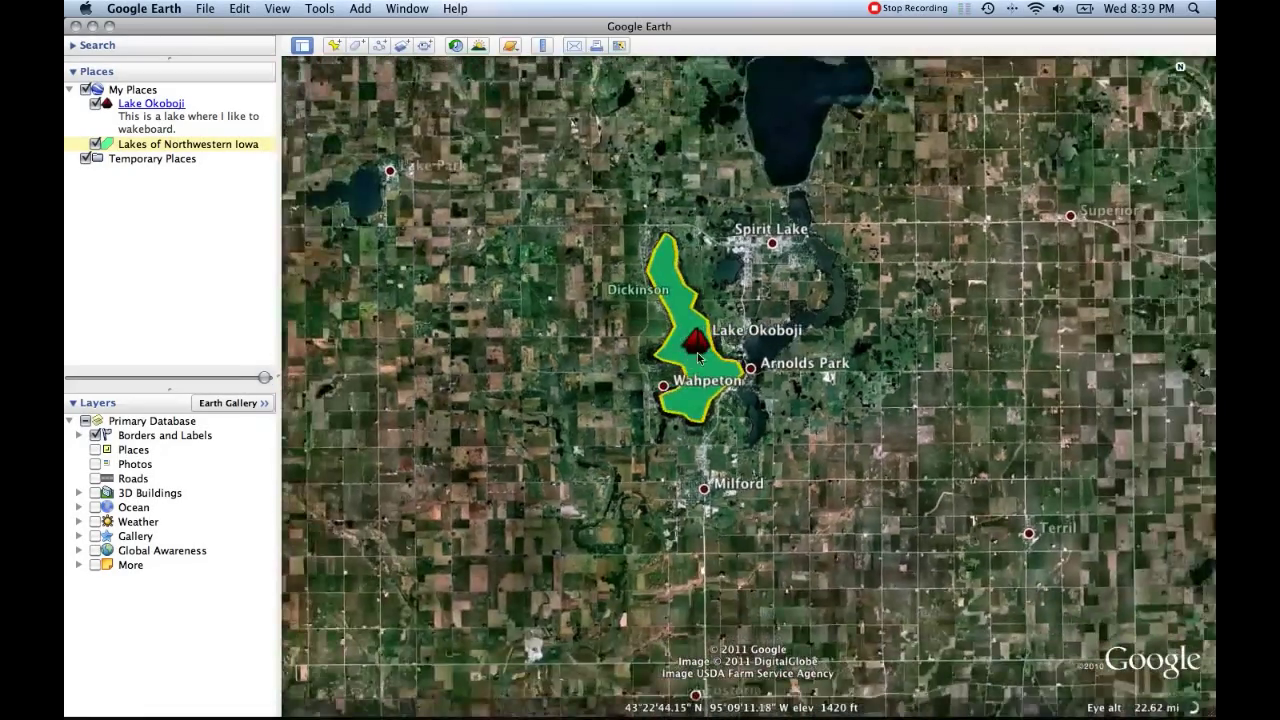
pyautogui.scroll(-5, 699, 358)
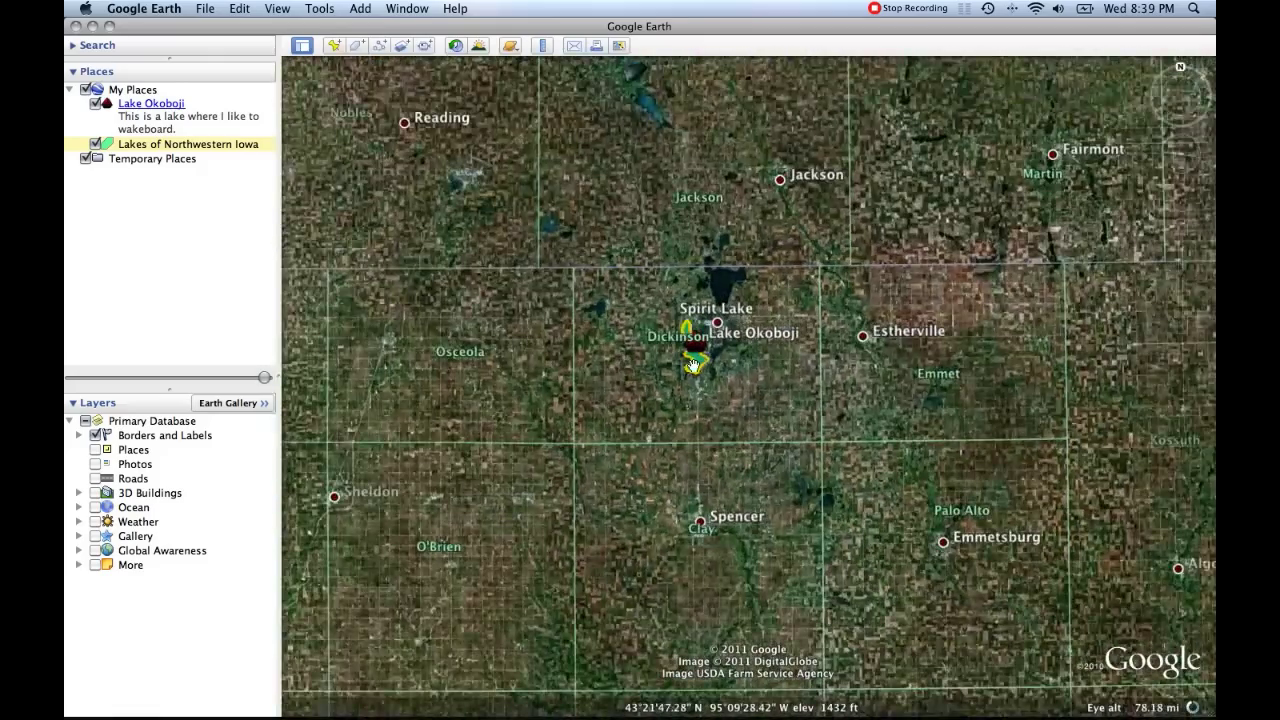
pyautogui.scroll(-5, 708, 370)
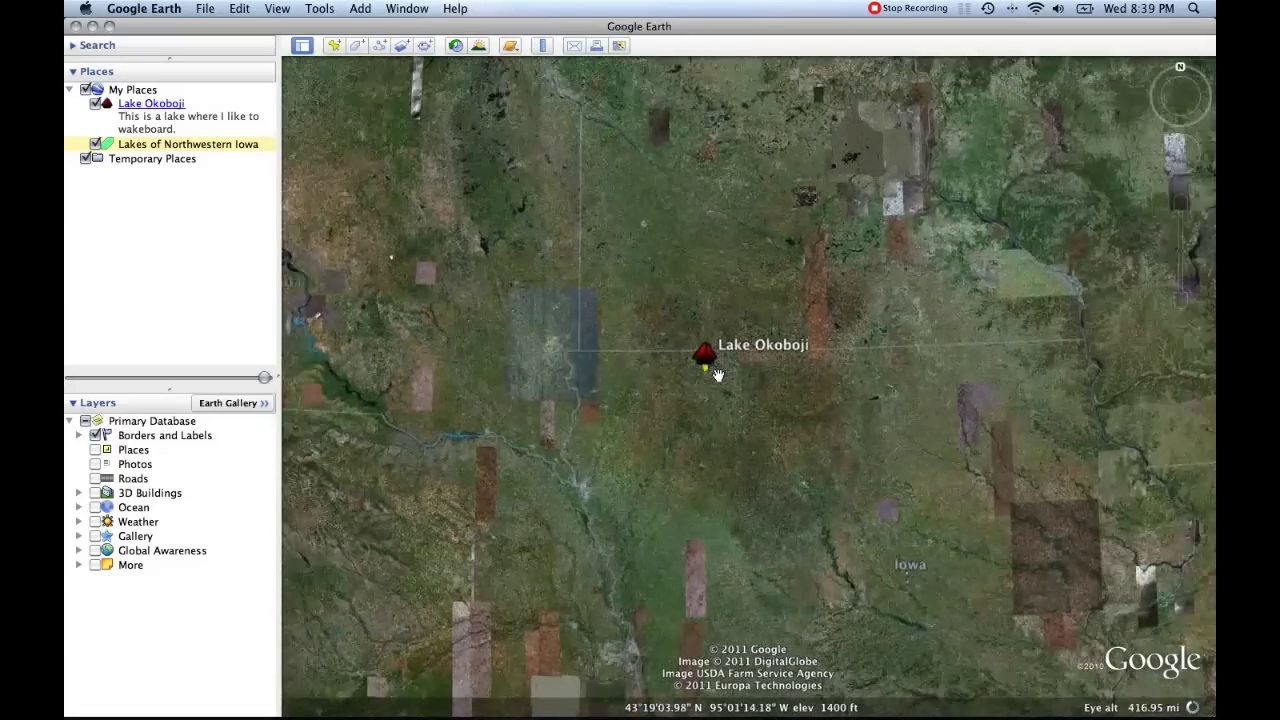
pyautogui.scroll(-3, 719, 377)
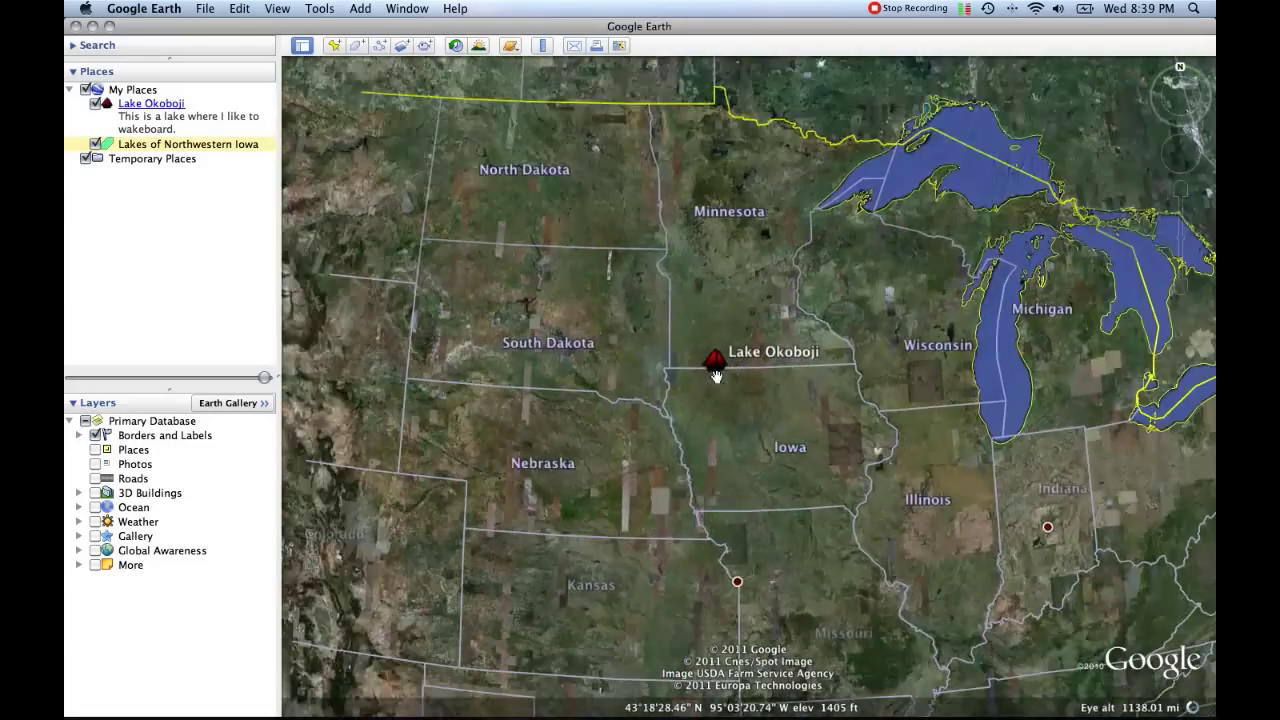
pyautogui.scroll(5, 717, 376)
pyautogui.scroll(5, 717, 376)
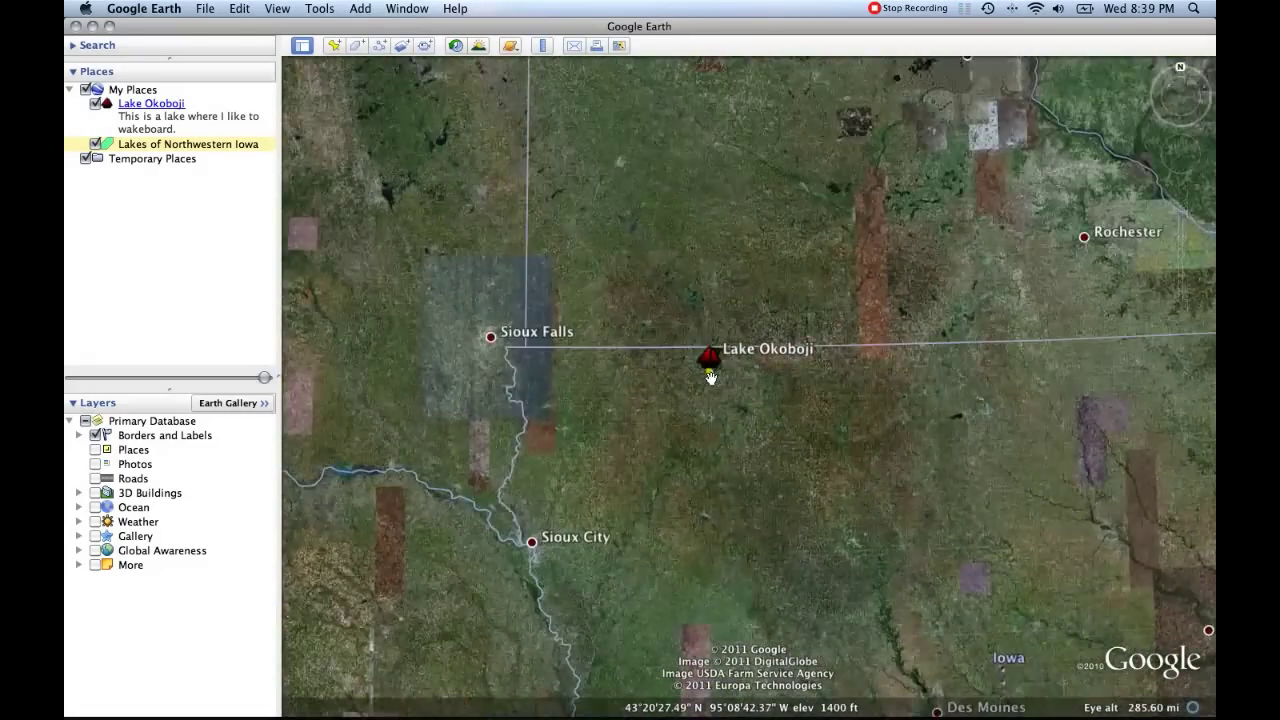
pyautogui.scroll(4, 708, 362)
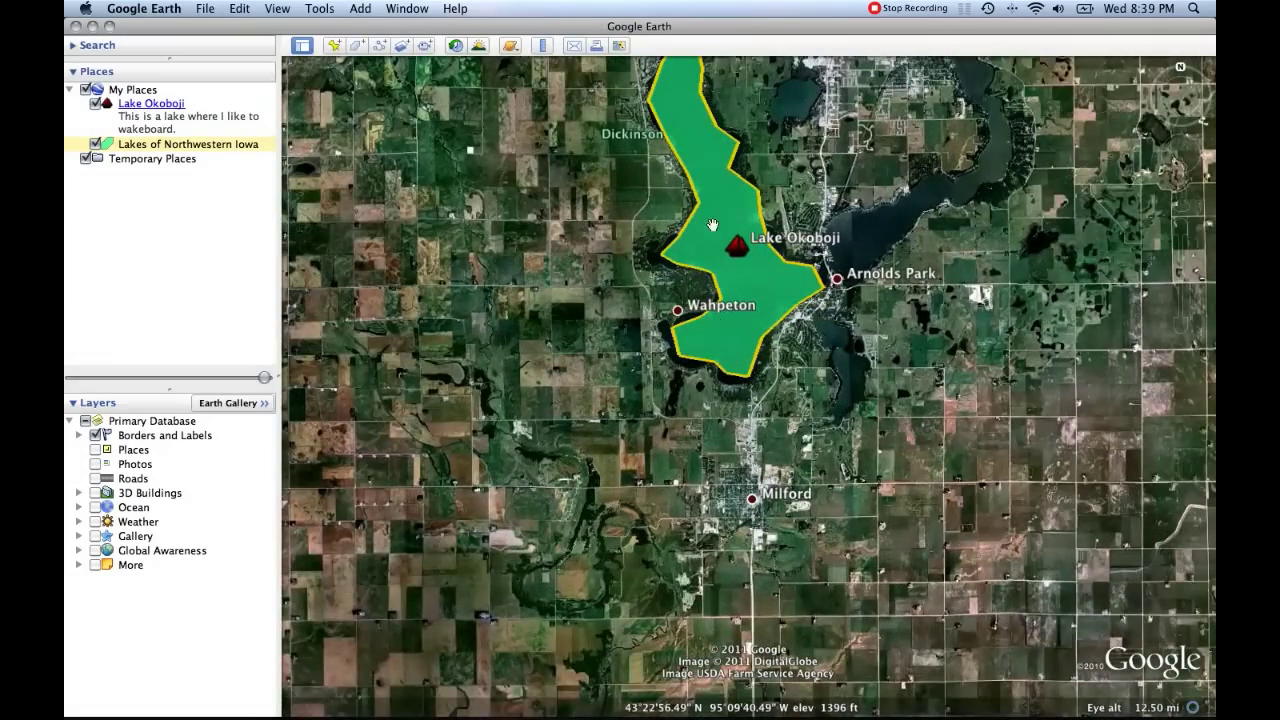
# - Rotate, tilt and zoom the view into a 3-D perspective of the lake polygon at about 16710 ft
pyautogui.moveTo(712, 225); pyautogui.dragTo(709, 290)
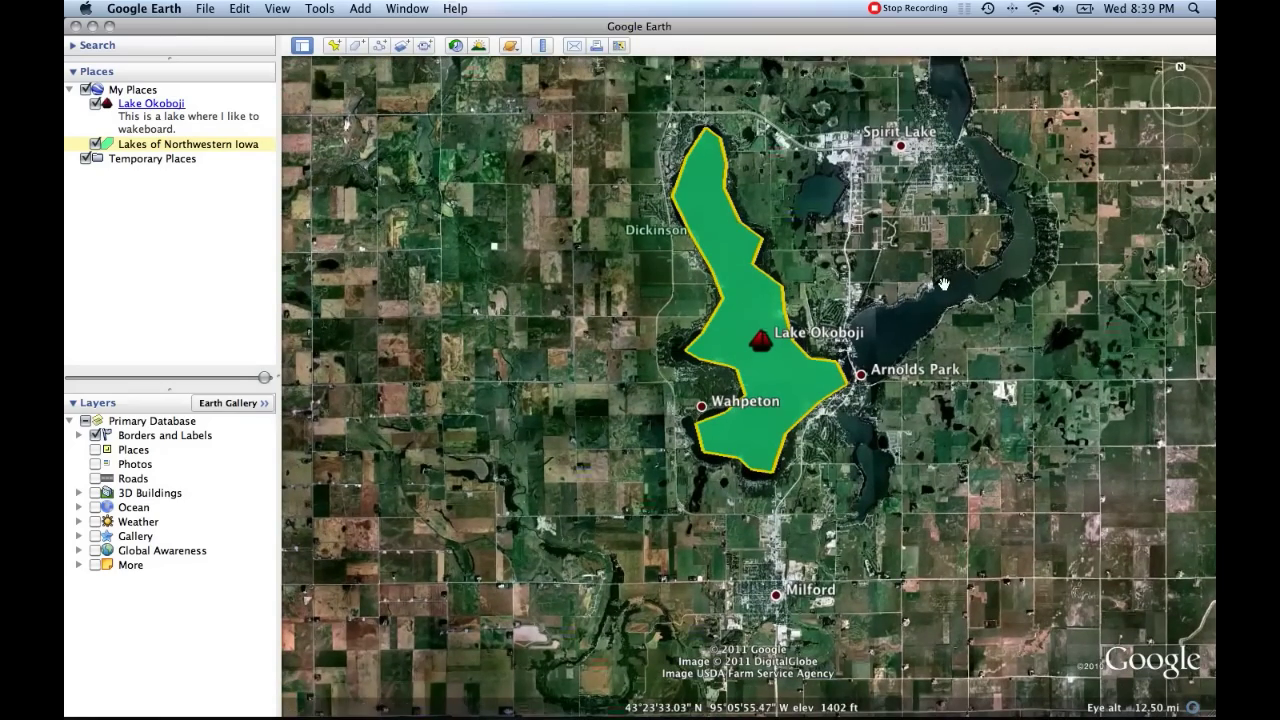
pyautogui.moveTo(1188, 68); pyautogui.dragTo(1203, 79)
pyautogui.moveTo(920, 296); pyautogui.dragTo(908, 145)
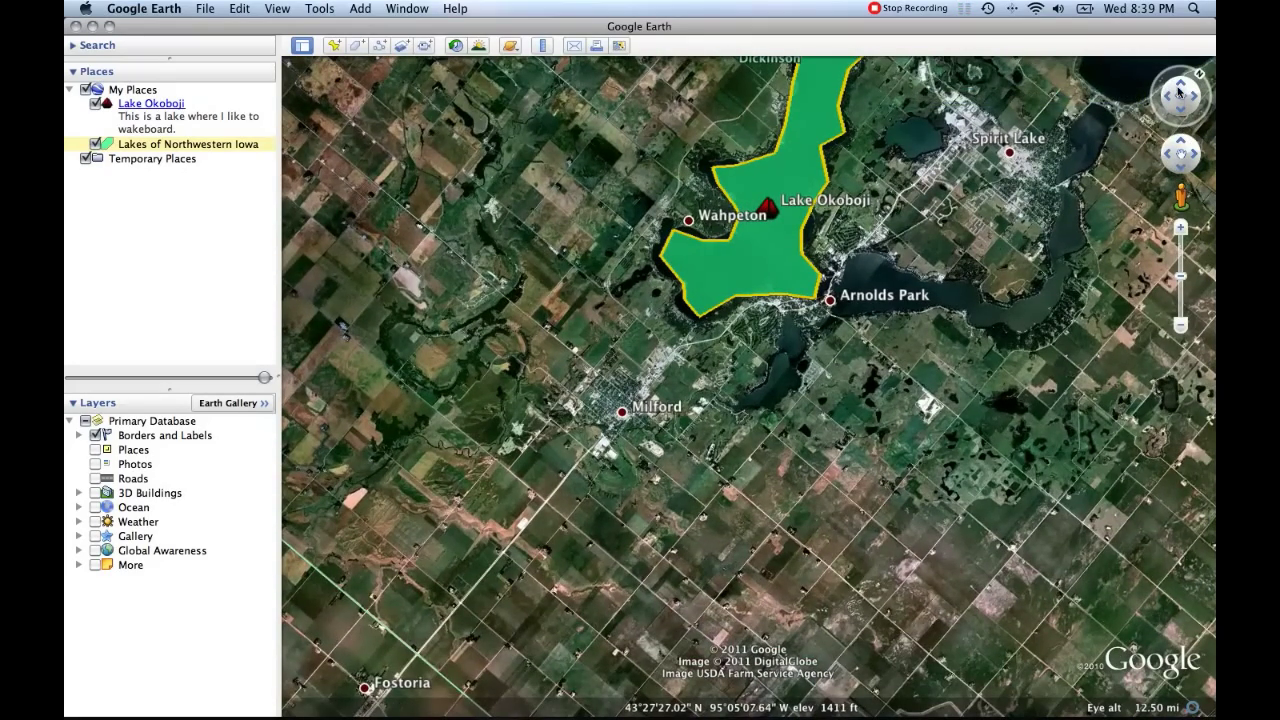
pyautogui.moveTo(1180, 90); pyautogui.dragTo(1178, 55)
pyautogui.moveTo(786, 397); pyautogui.dragTo(780, 297)
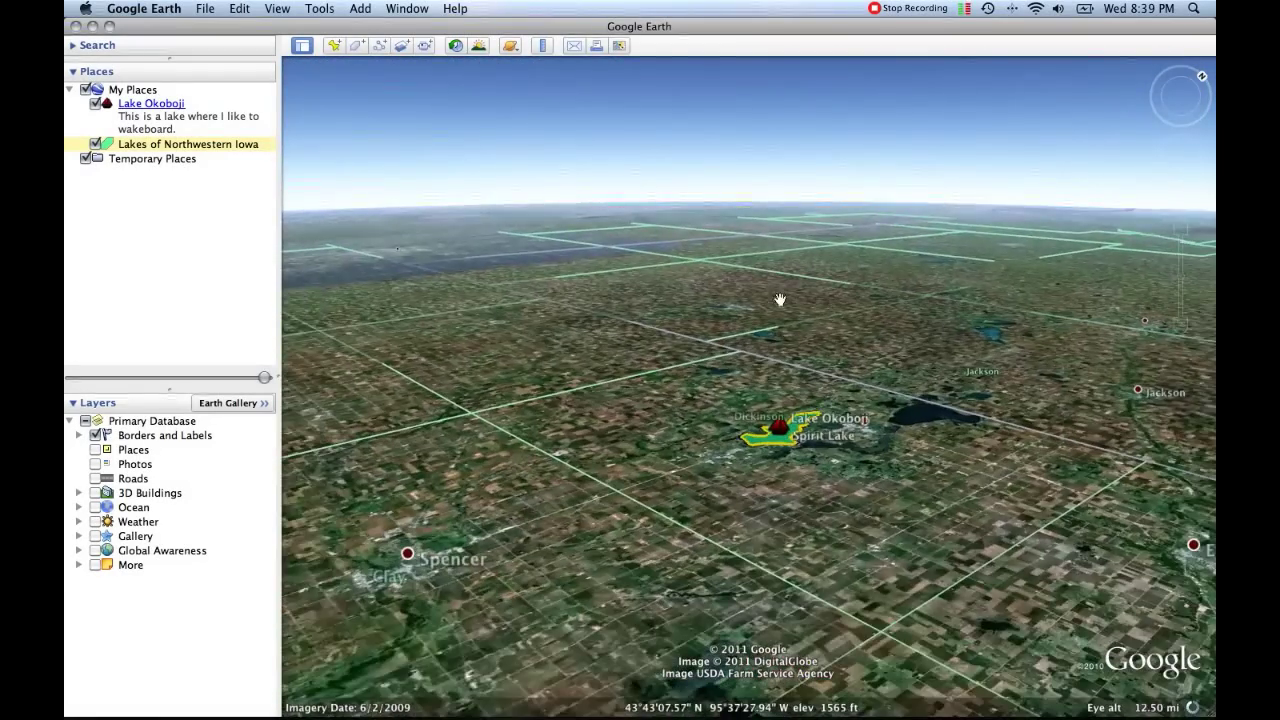
pyautogui.scroll(2, 787, 424)
pyautogui.scroll(2, 787, 424)
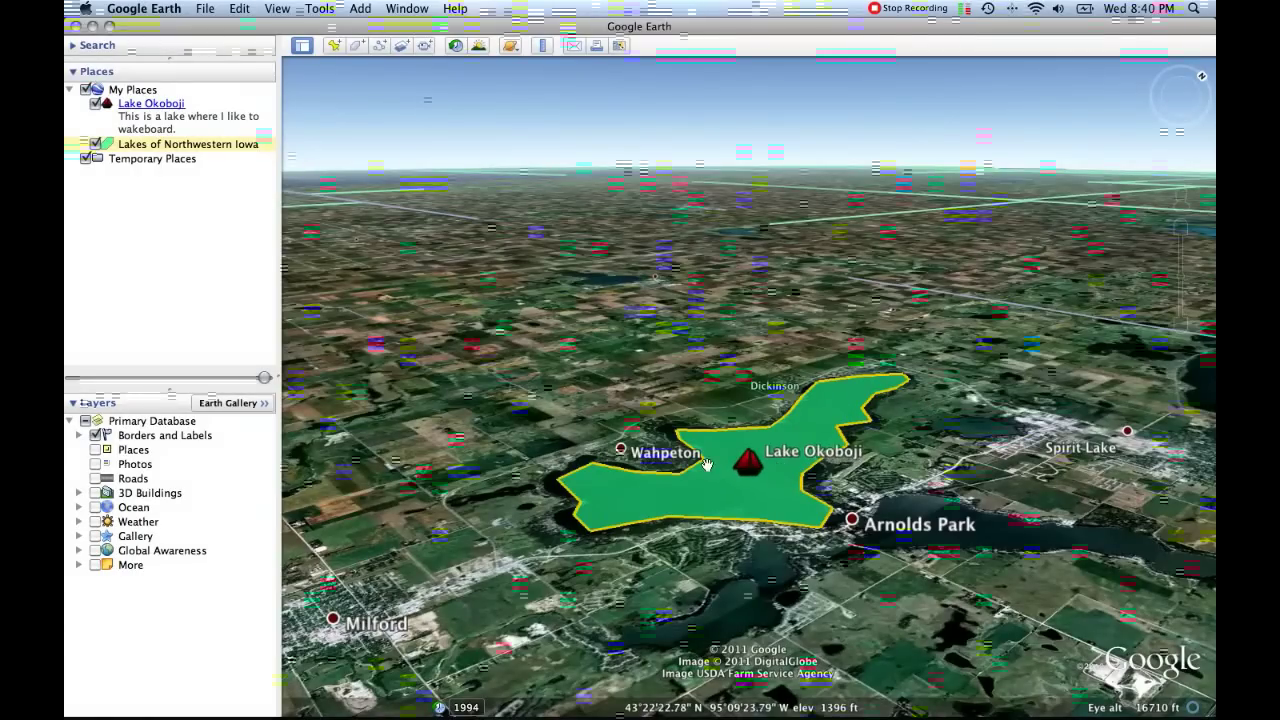
# - Save the current perspective as the polygon's Snapshot View, then fly to the Lake Okoboji placemark
pyautogui.rightClick(238, 149)
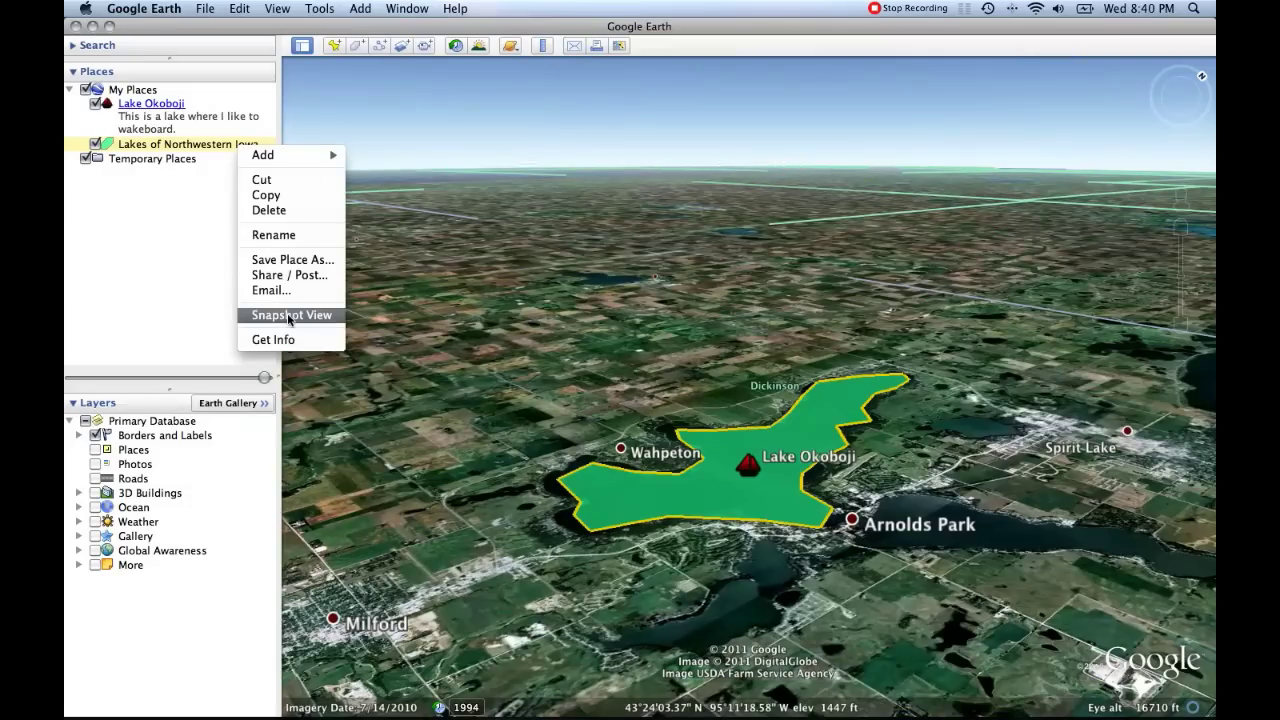
pyautogui.rightClick(212, 148)
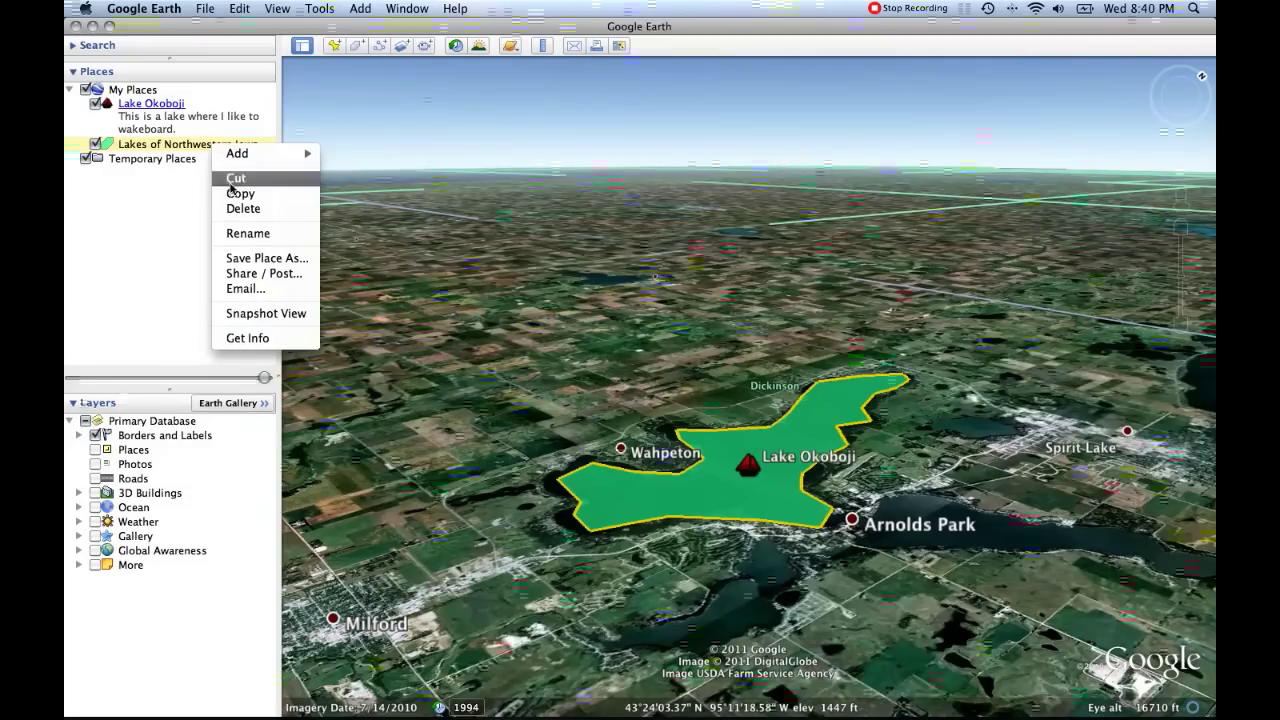
pyautogui.click(281, 316)
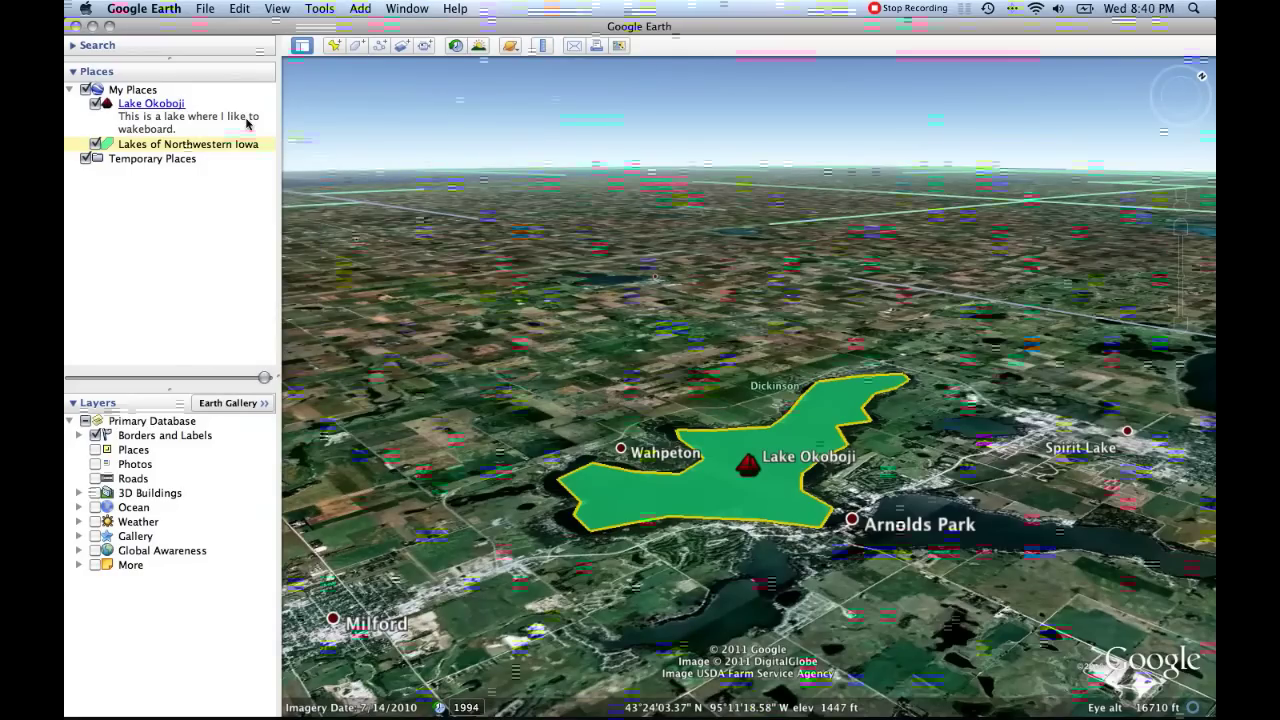
pyautogui.doubleClick(200, 116)
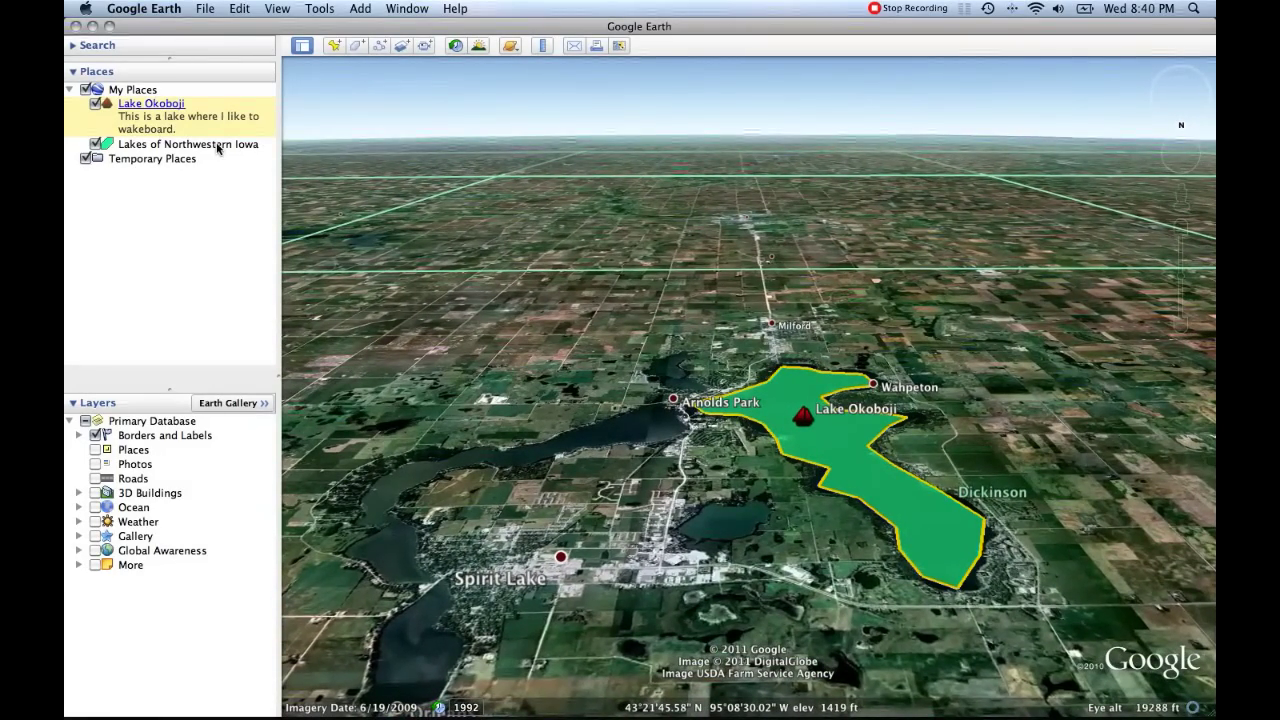
# - Fly to the polygon's saved view, then zoom out and pan to show the lake amid the Iowa countryside
pyautogui.doubleClick(217, 148)
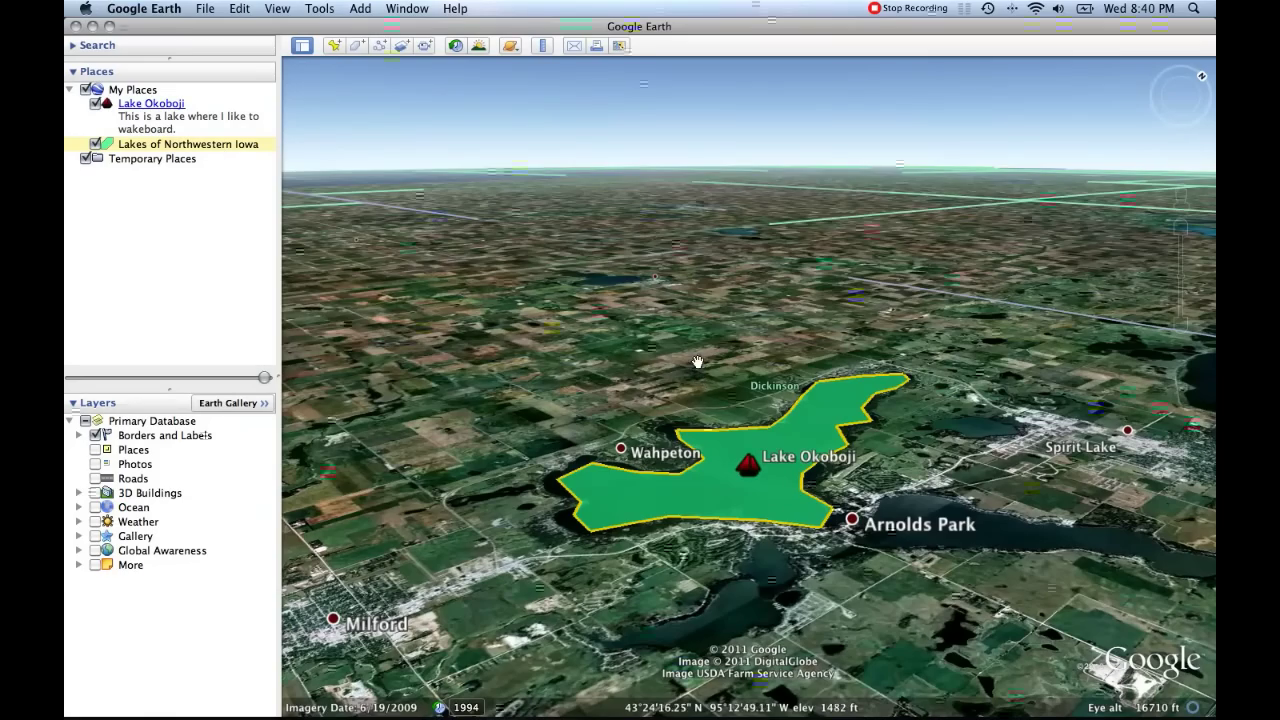
pyautogui.scroll(-5, 756, 444)
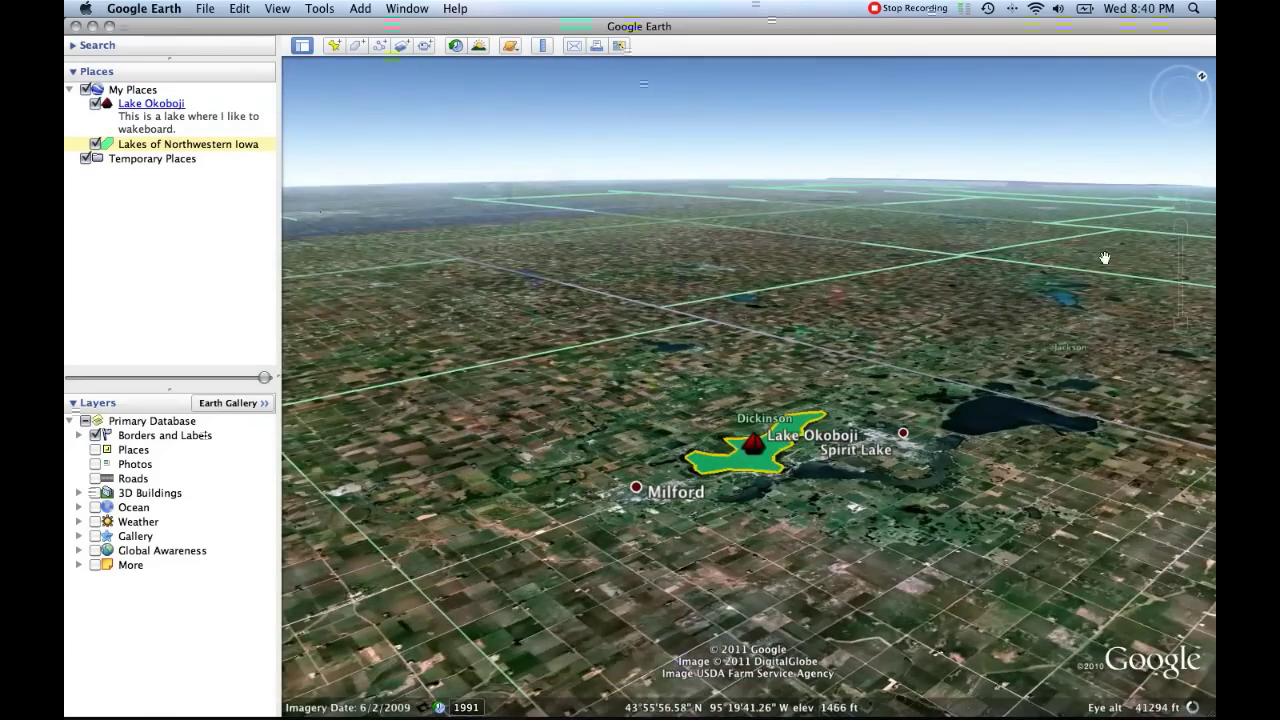
pyautogui.moveTo(1178, 287)
pyautogui.moveTo(1180, 276); pyautogui.dragTo(1181, 299)
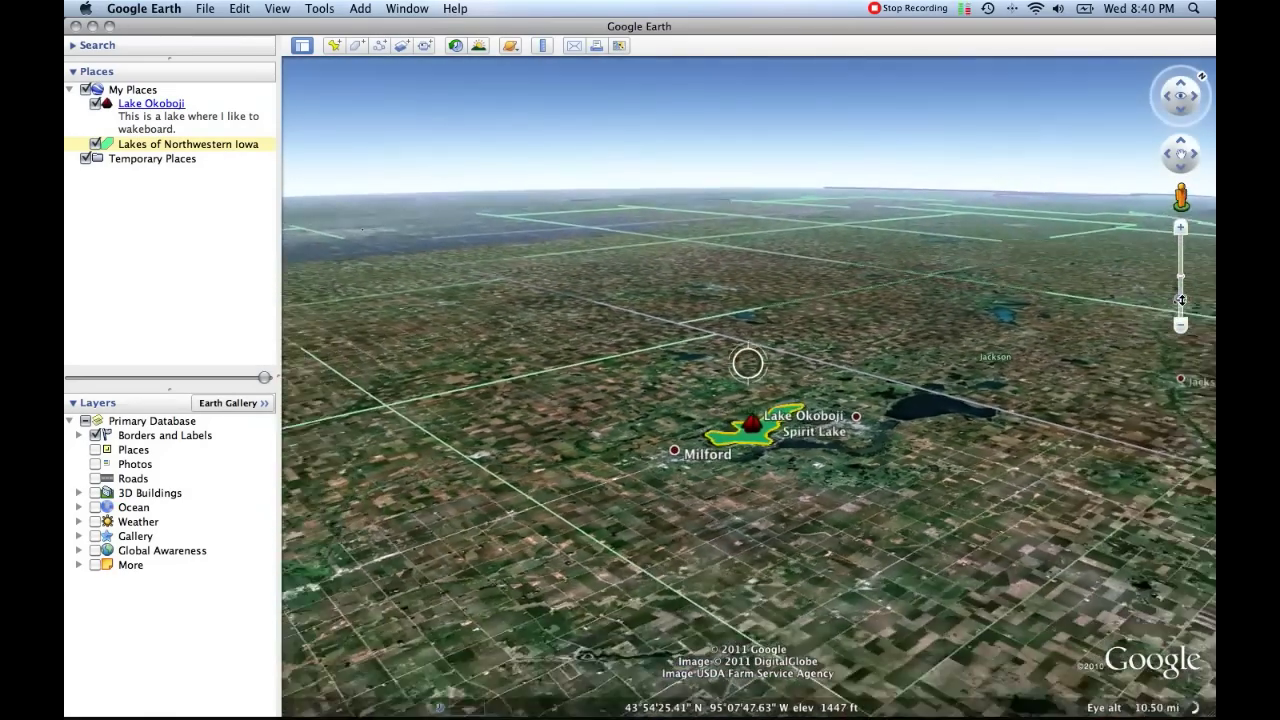
pyautogui.moveTo(801, 466); pyautogui.dragTo(870, 594)
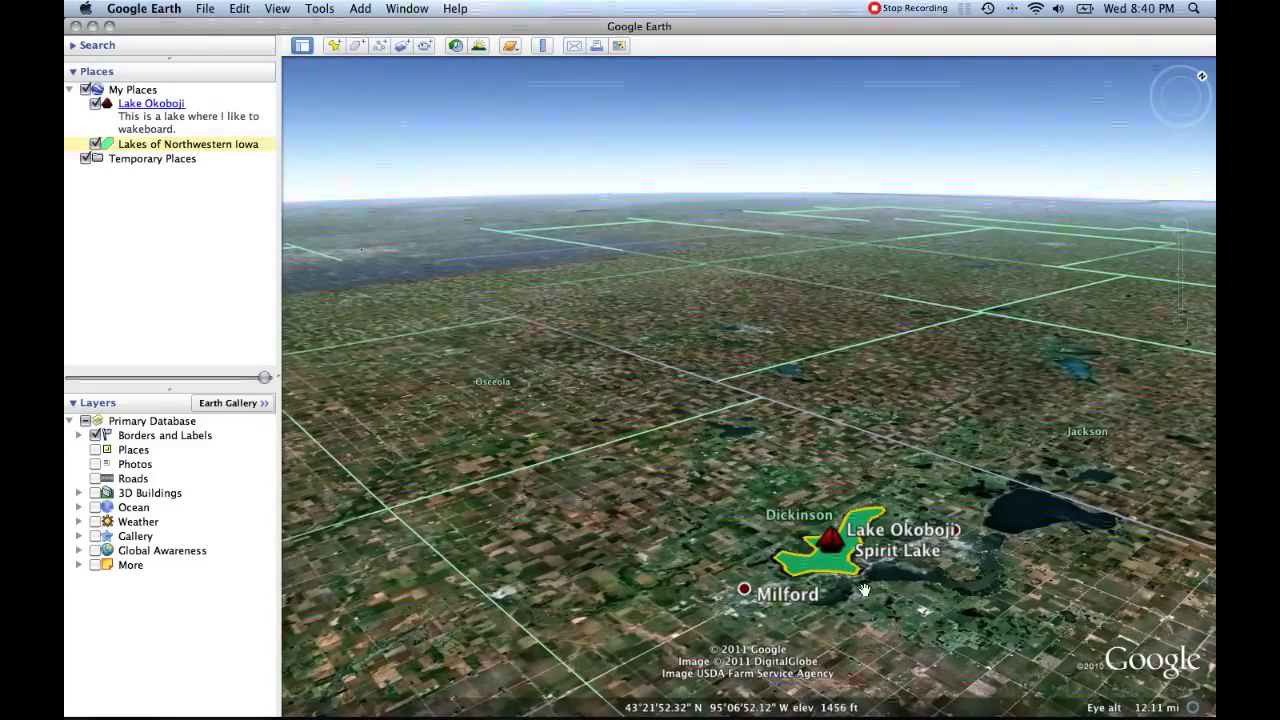
pyautogui.moveTo(859, 596); pyautogui.dragTo(772, 498)
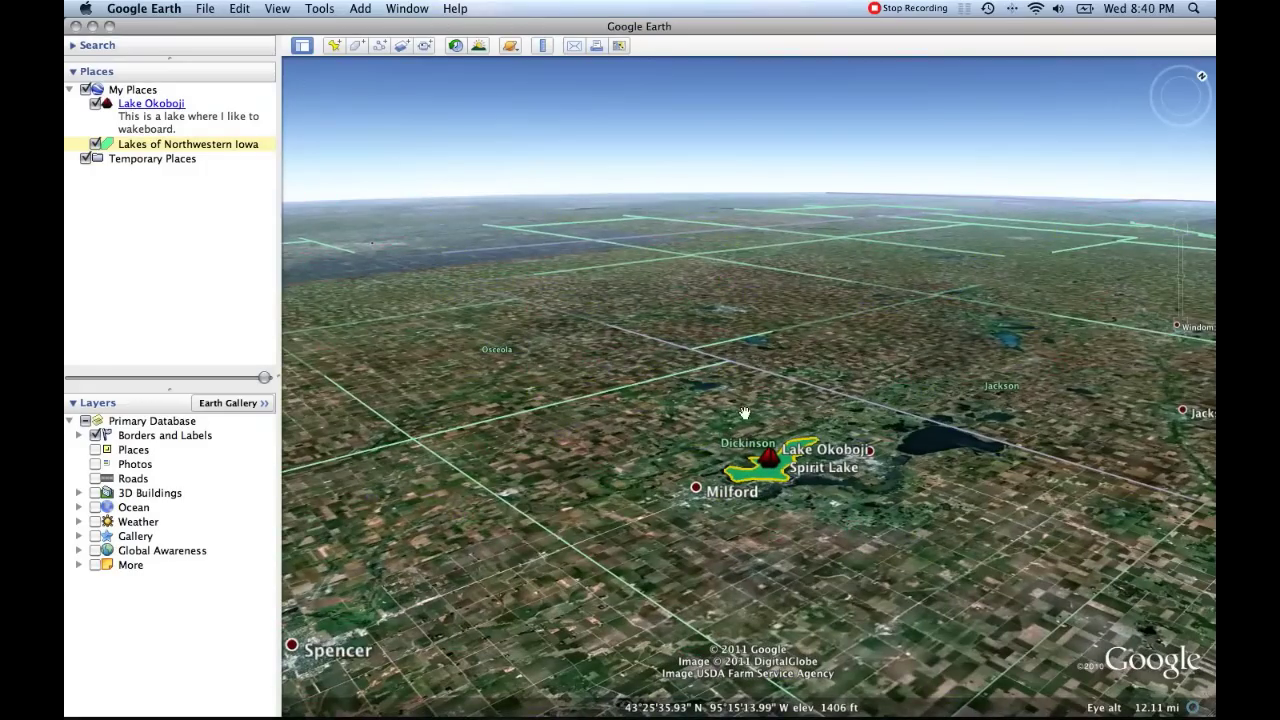